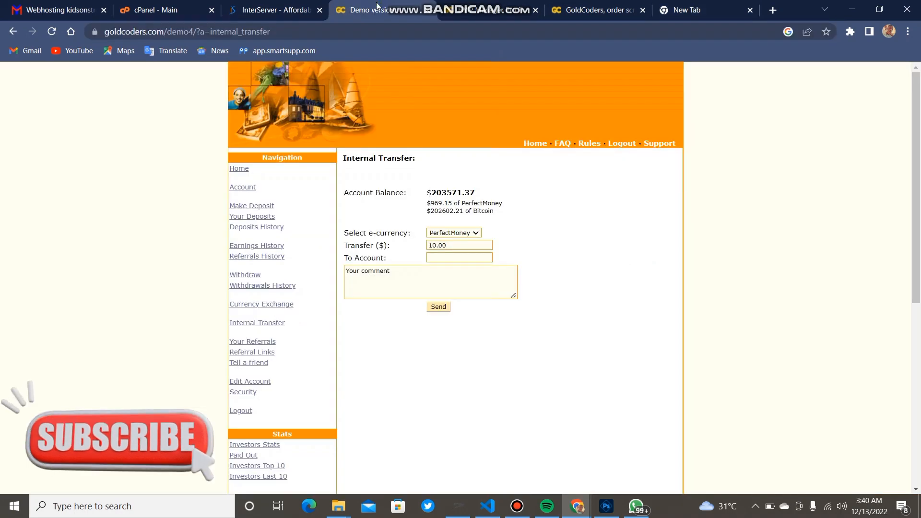
Browse the GoldCoders HYIP Manager Pro features and order pages, ending back on the features list
{"action": "left_click_drag", "start_coordinate": [919, 200], "coordinate": [918, 268]}
{"action": "scroll", "coordinate": [919, 269], "scroll_direction": "up", "scroll_amount": 3}
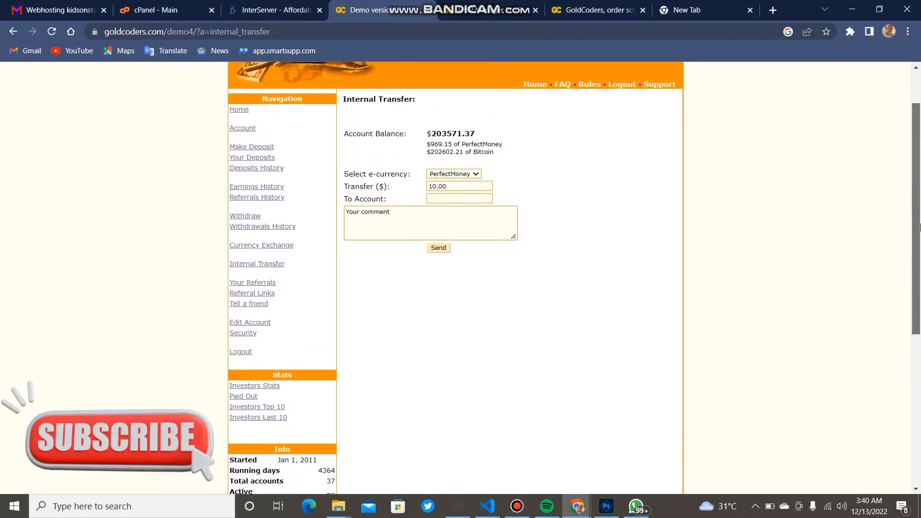
{"action": "left_click", "coordinate": [478, 19]}
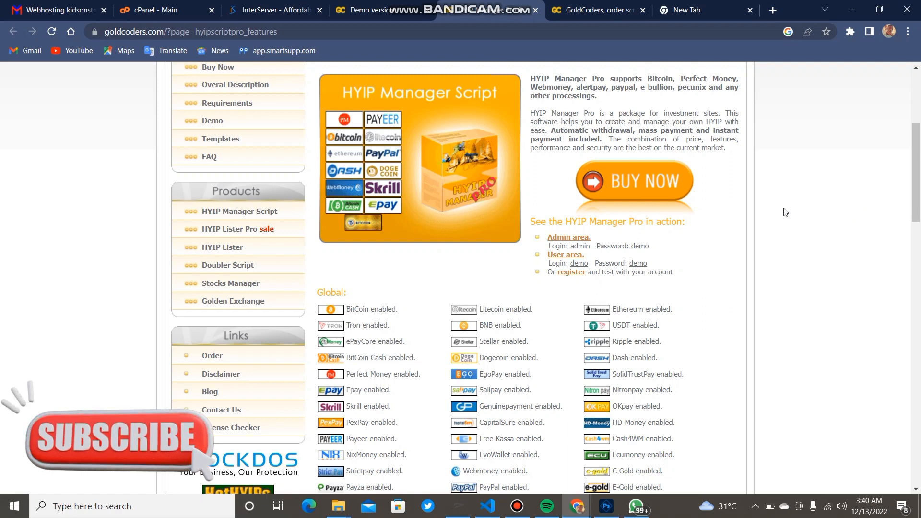
{"action": "left_click", "coordinate": [593, 16]}
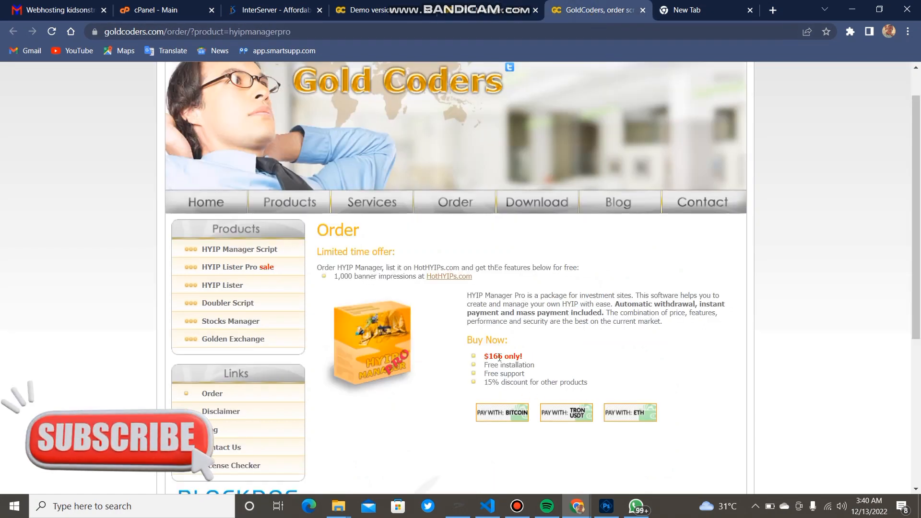
{"action": "left_click", "coordinate": [446, 3]}
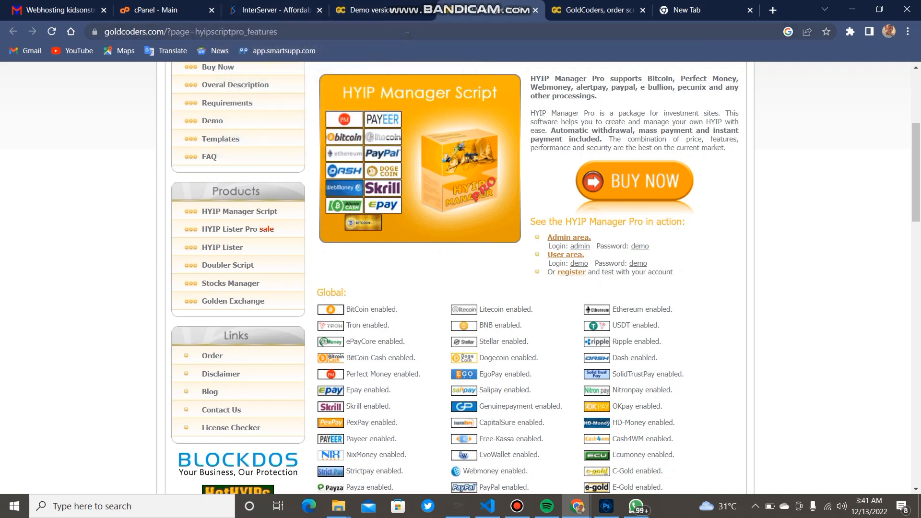
{"action": "left_click", "coordinate": [291, 11]}
Open the kidsonstreetfoundation.com hosting account in InterServer and go to its cPanel Main tab
{"action": "scroll", "coordinate": [364, 71], "scroll_direction": "down", "scroll_amount": 5}
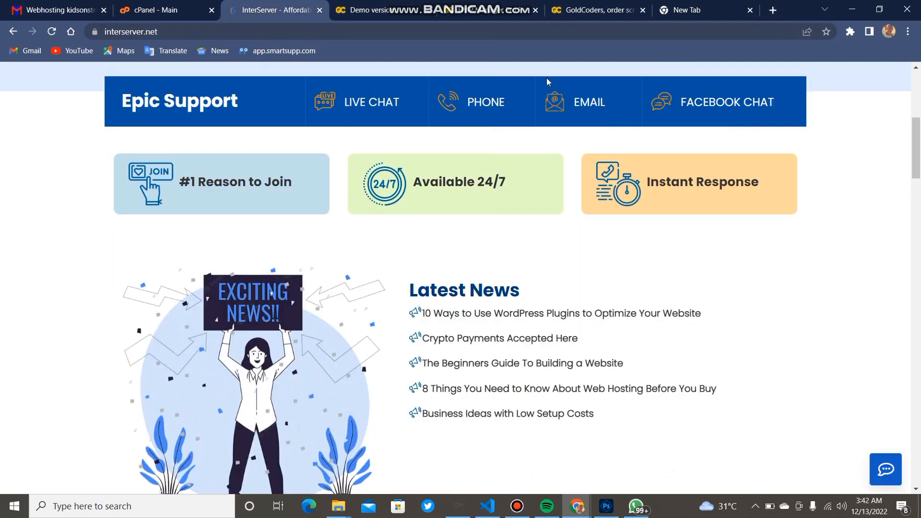
{"action": "left_click", "coordinate": [70, 6]}
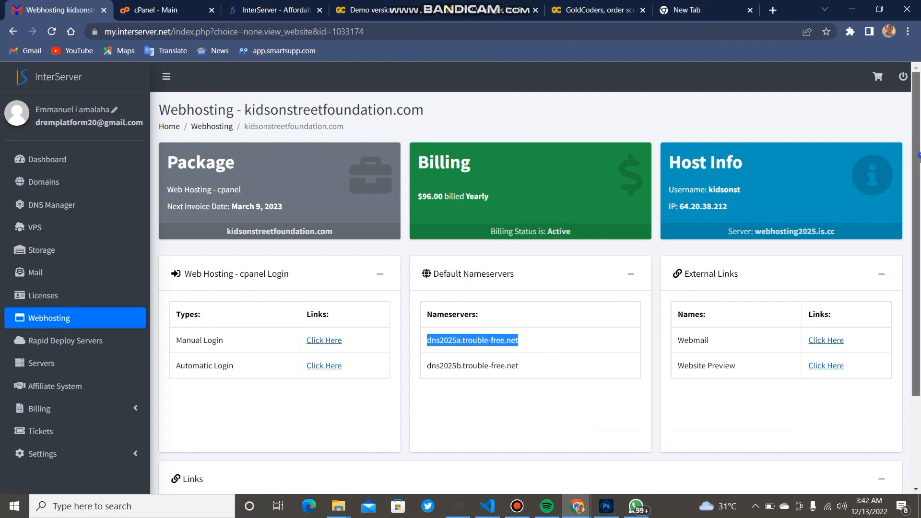
{"action": "left_click_drag", "start_coordinate": [919, 162], "coordinate": [913, 251]}
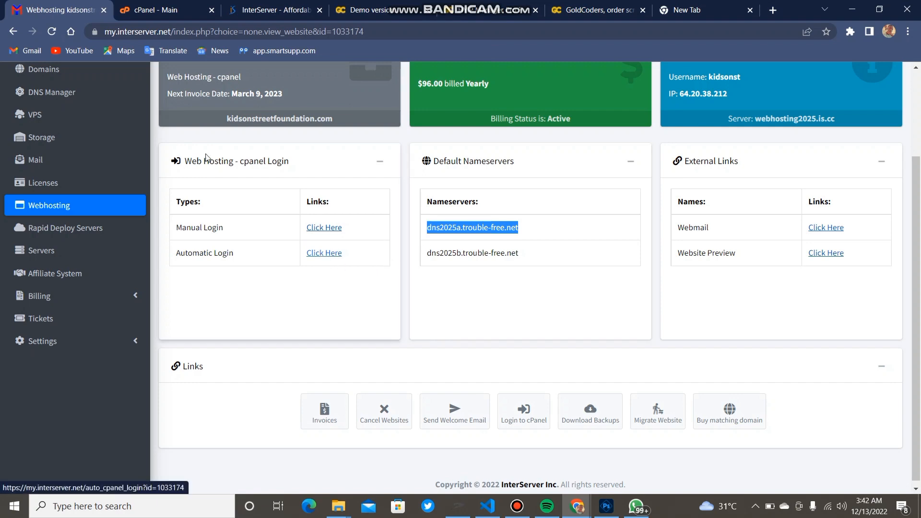
{"action": "left_click", "coordinate": [137, 12]}
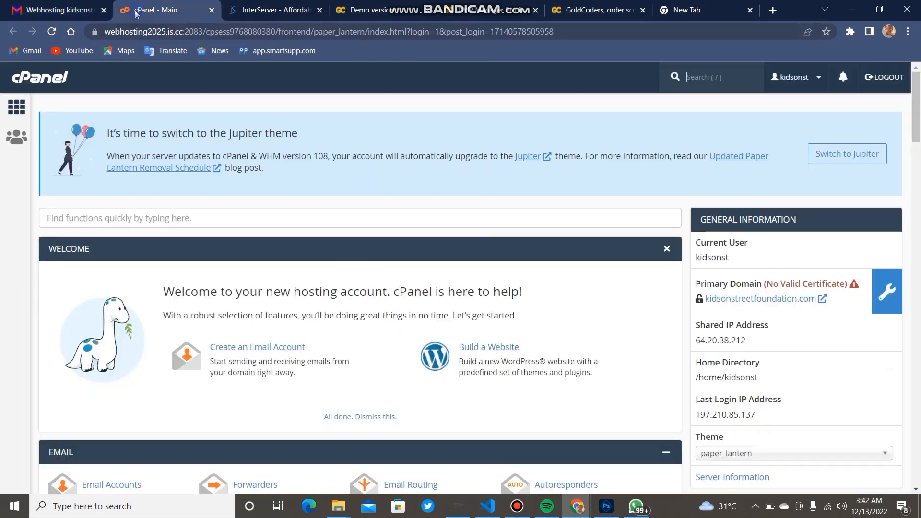
Log in to cPanel with Automatic Login and scroll the dashboard to the Software section
{"action": "left_click", "coordinate": [85, 11]}
{"action": "left_click", "coordinate": [333, 254]}
{"action": "left_click", "coordinate": [917, 127]}
{"action": "left_click_drag", "start_coordinate": [917, 128], "coordinate": [911, 203]}
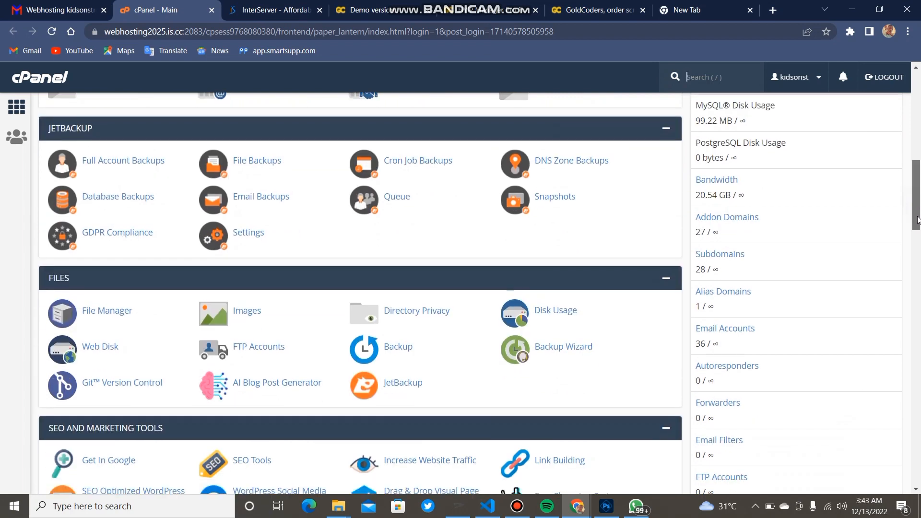
{"action": "left_click_drag", "start_coordinate": [916, 203], "coordinate": [913, 383]}
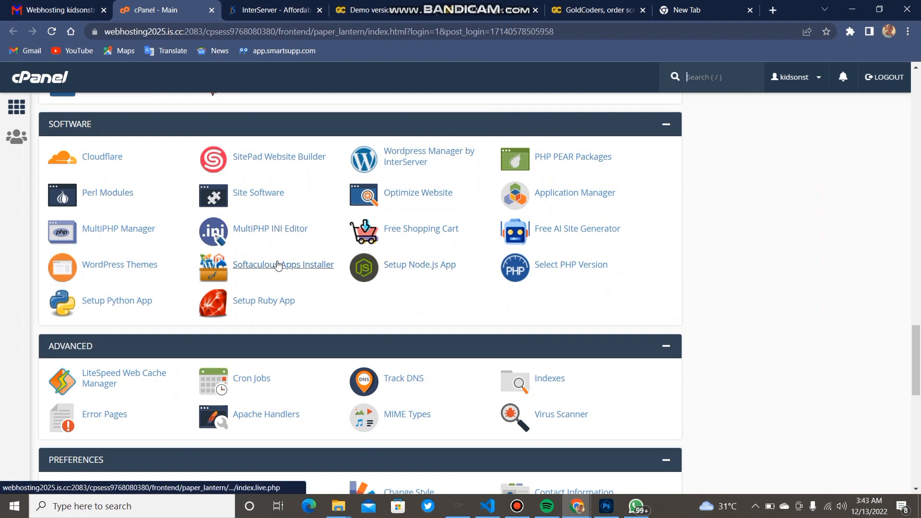
Open Select PHP Version in a new tab to check the native PHP 5.6 version
{"action": "right_click", "coordinate": [549, 270]}
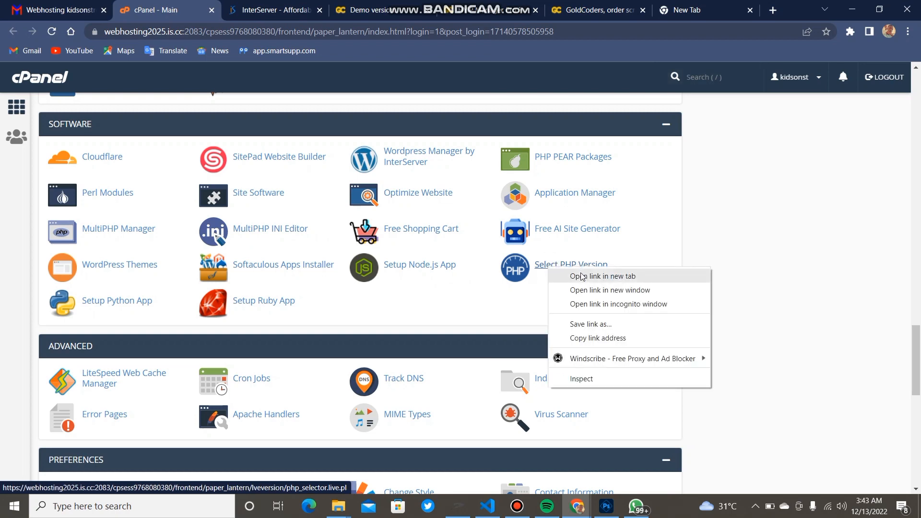
{"action": "left_click", "coordinate": [579, 275]}
{"action": "left_click", "coordinate": [268, 11]}
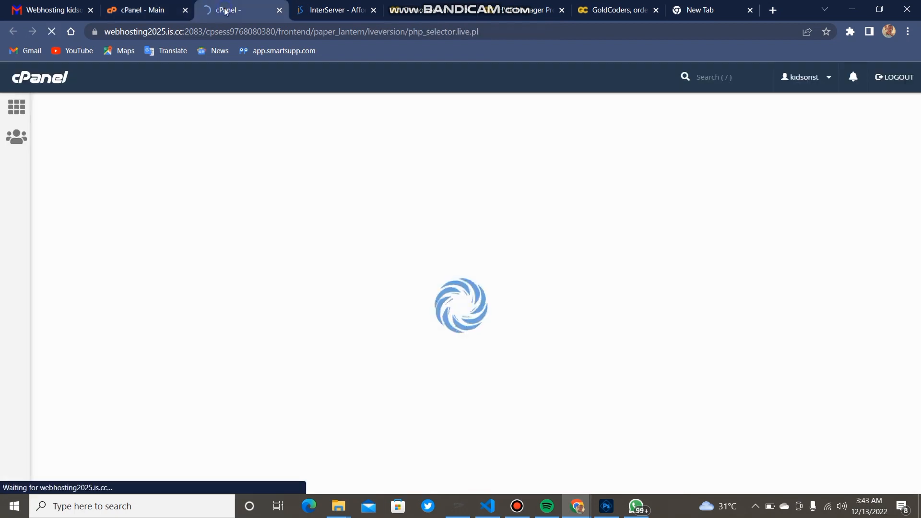
Close the InterServer, demo, order and empty tabs, then return to the cPanel home page
{"action": "left_click", "coordinate": [374, 10]}
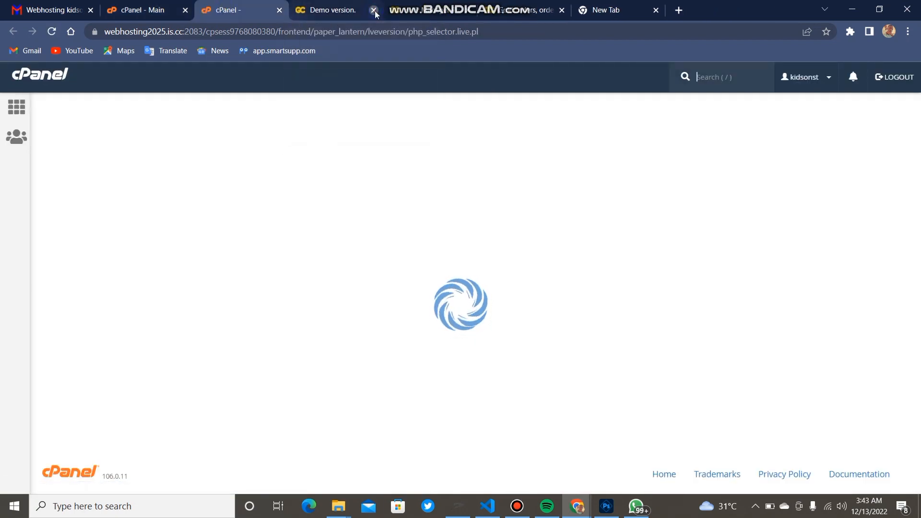
{"action": "left_click", "coordinate": [374, 10]}
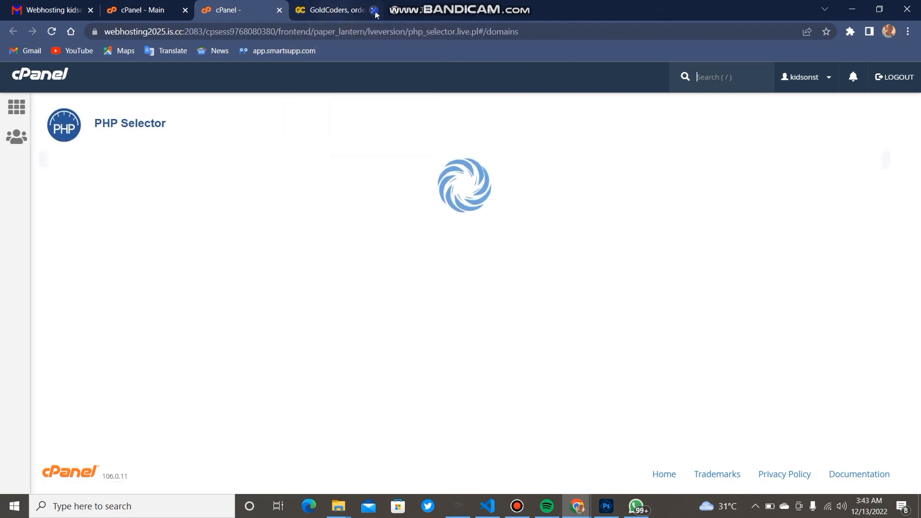
{"action": "left_click", "coordinate": [374, 10]}
{"action": "left_click", "coordinate": [374, 10]}
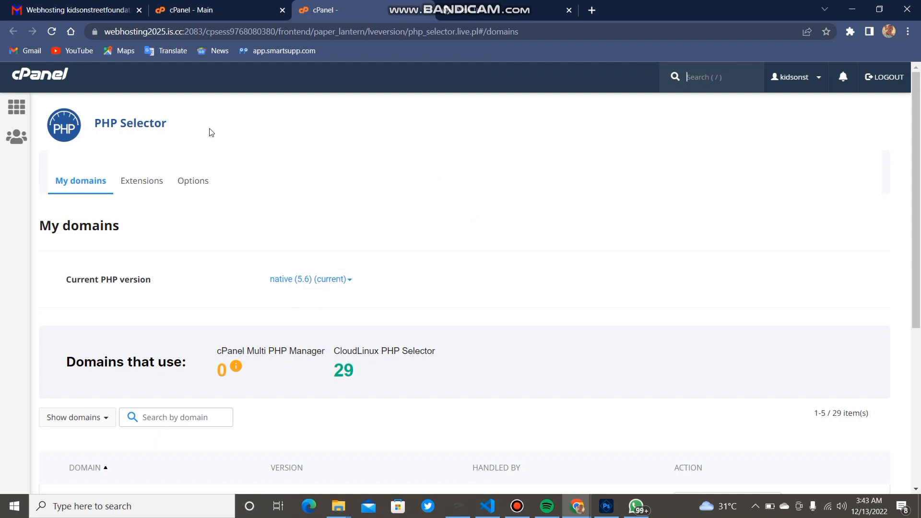
{"action": "left_click", "coordinate": [54, 83]}
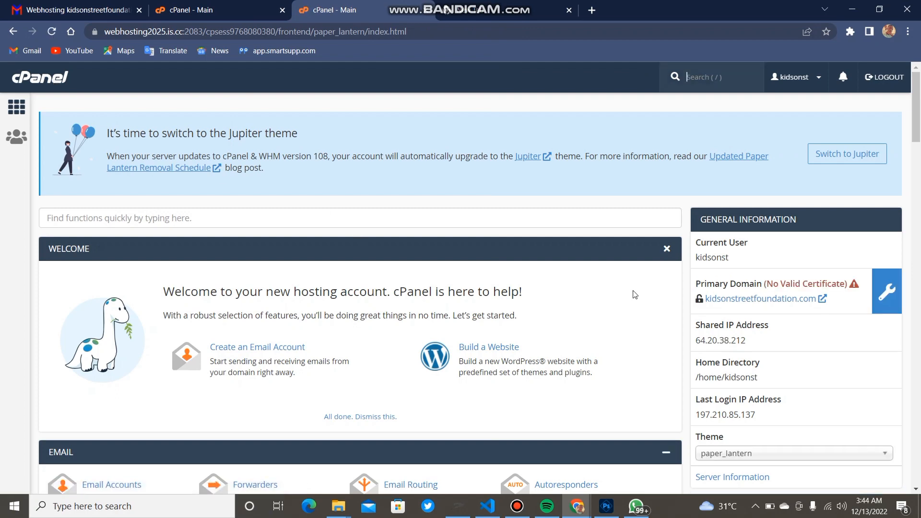
Review MultiPHP Manager's domain table showing ea-php56 for all 29 domains, then go back to cPanel Main
{"action": "left_click", "coordinate": [918, 217]}
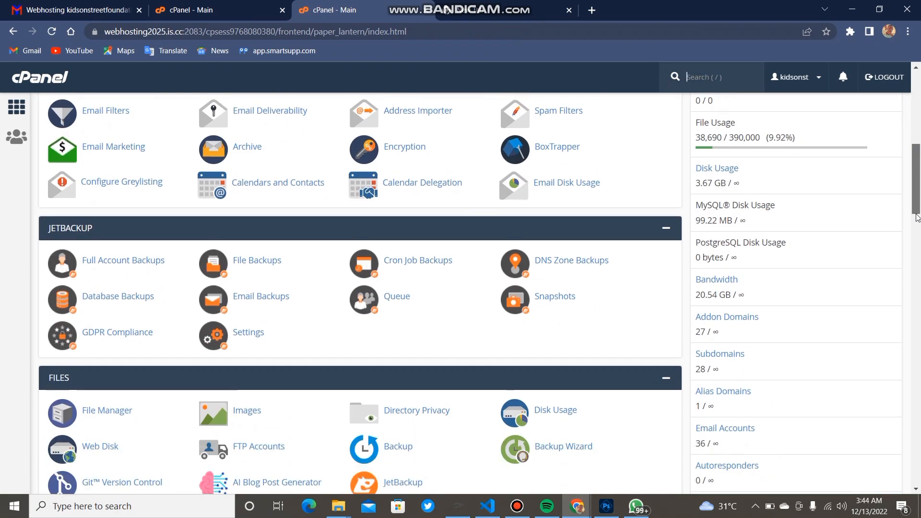
{"action": "left_click_drag", "start_coordinate": [917, 216], "coordinate": [898, 396]}
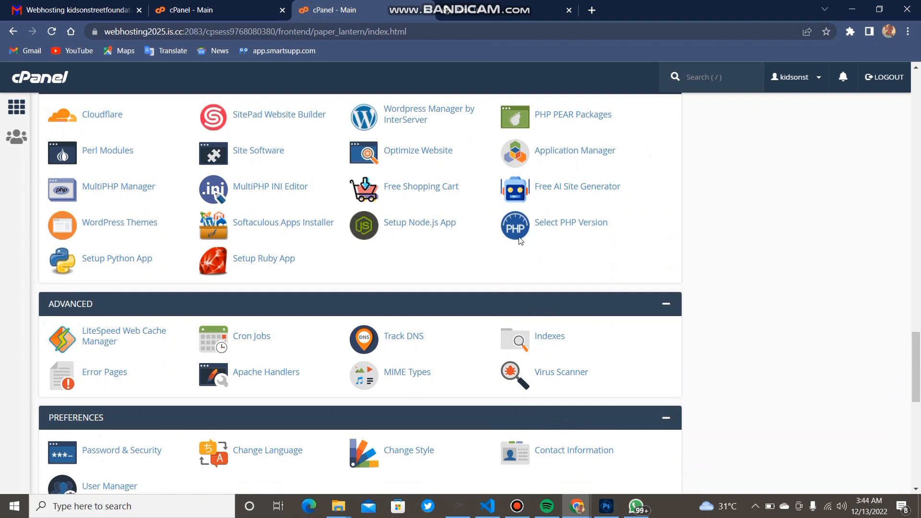
{"action": "left_click", "coordinate": [103, 191]}
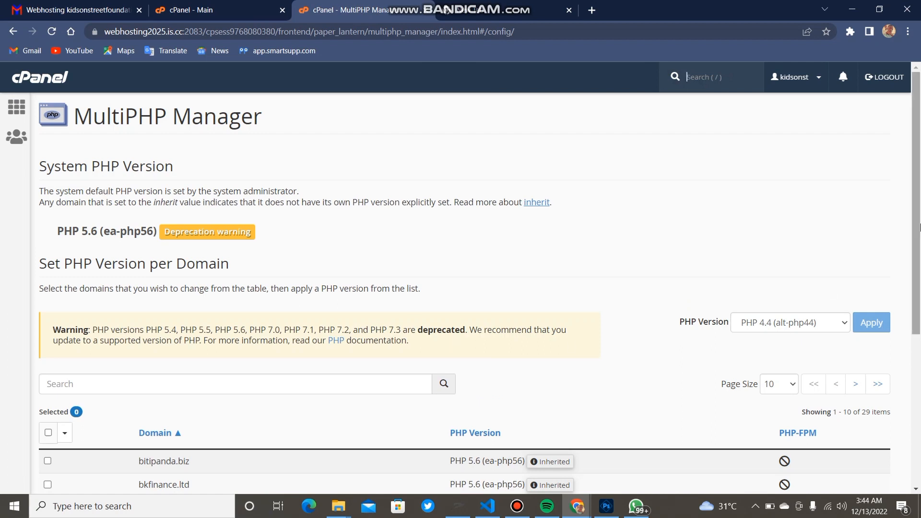
{"action": "scroll", "coordinate": [919, 225], "scroll_direction": "down", "scroll_amount": 2}
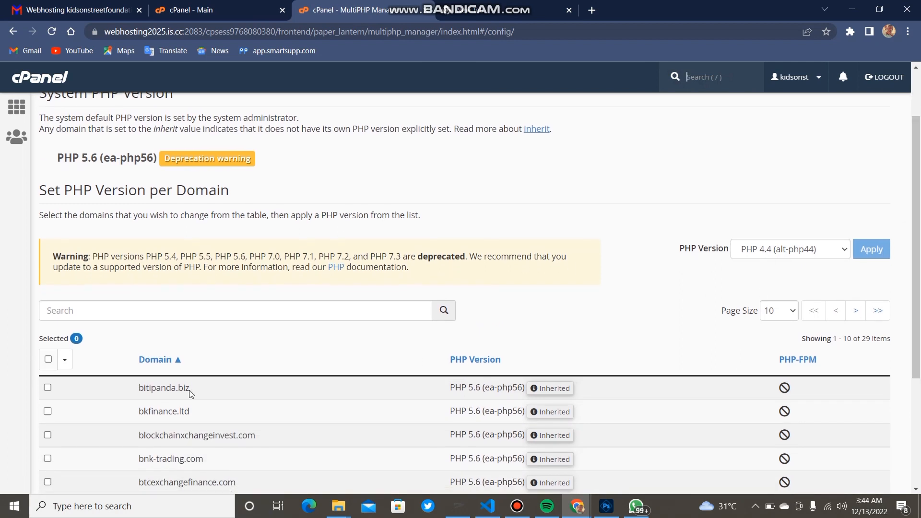
{"action": "scroll", "coordinate": [917, 240], "scroll_direction": "up", "scroll_amount": 2}
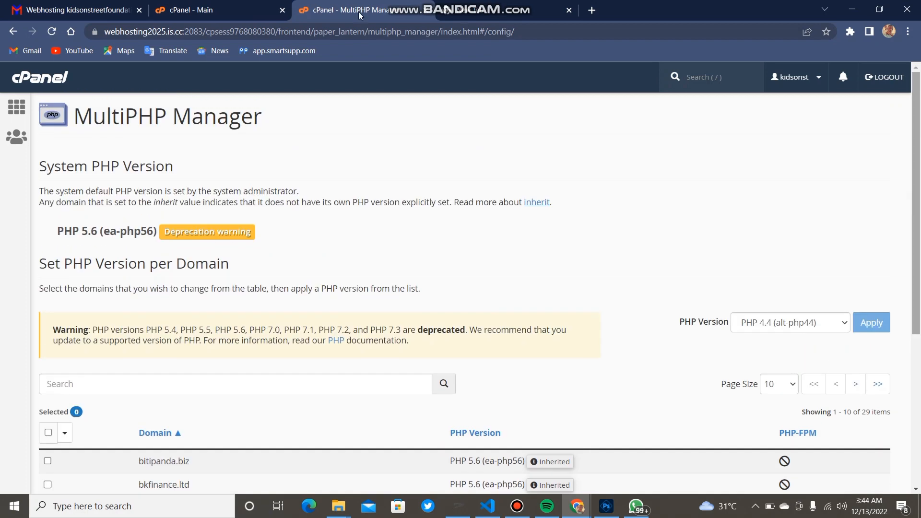
{"action": "left_click", "coordinate": [164, 7]}
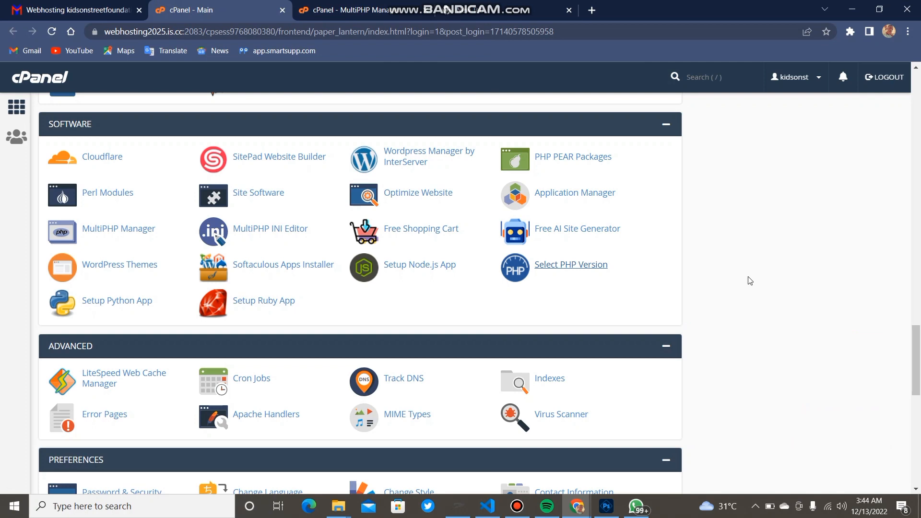
Open MySQL Databases in a new tab and close the MultiPHP Manager page
{"action": "left_click_drag", "start_coordinate": [916, 349], "coordinate": [917, 261]}
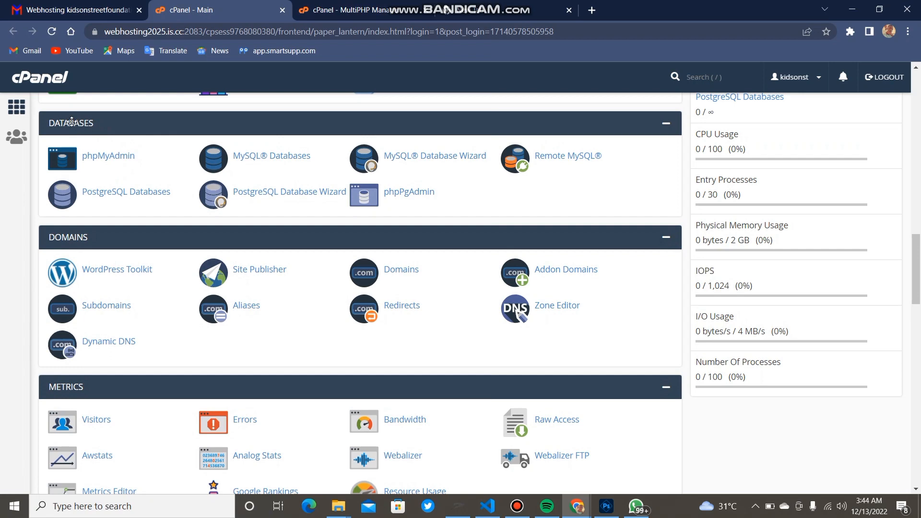
{"action": "right_click", "coordinate": [263, 164]}
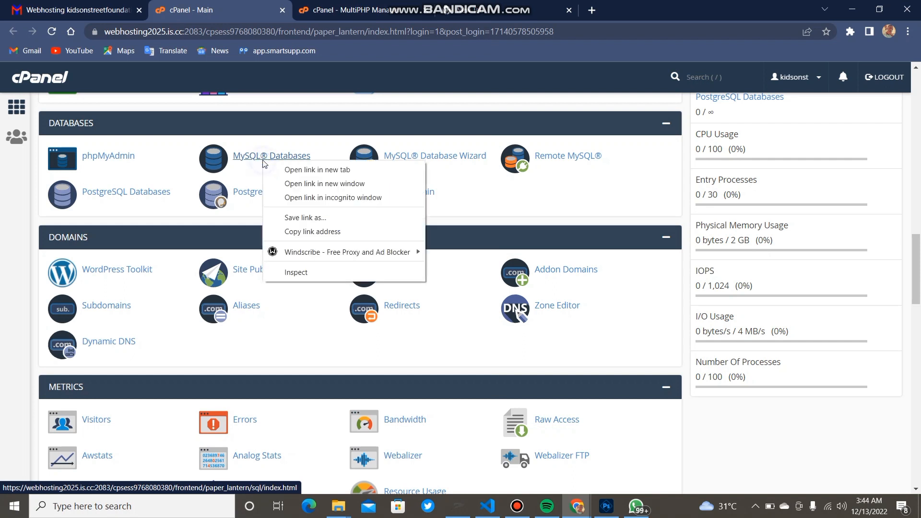
{"action": "left_click", "coordinate": [283, 170]}
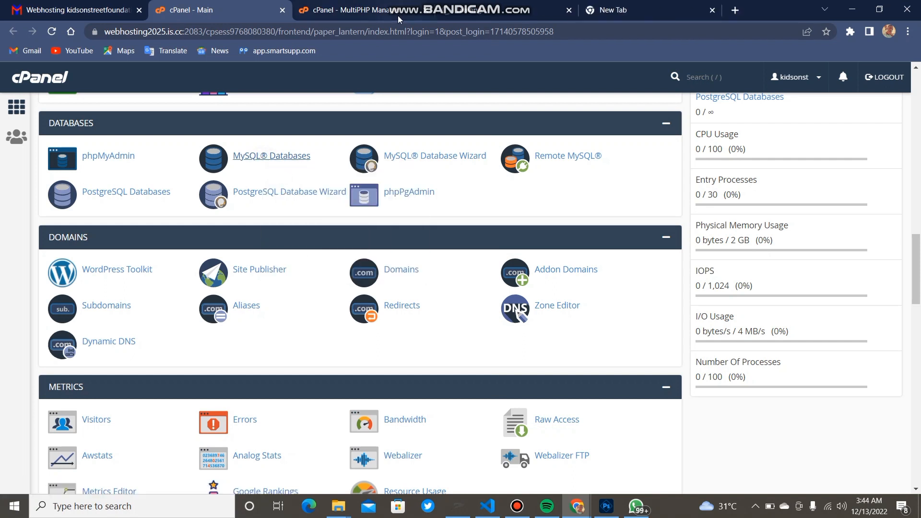
{"action": "left_click", "coordinate": [426, 11]}
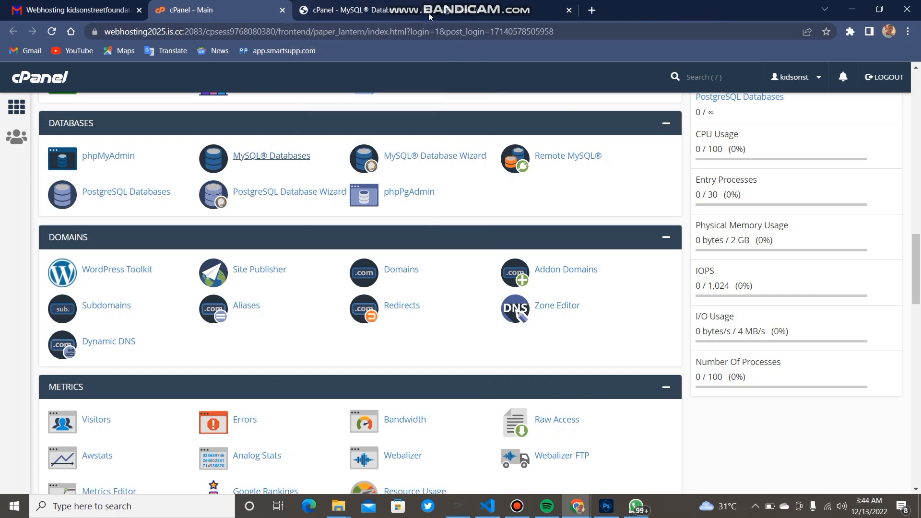
{"action": "left_click", "coordinate": [371, 12]}
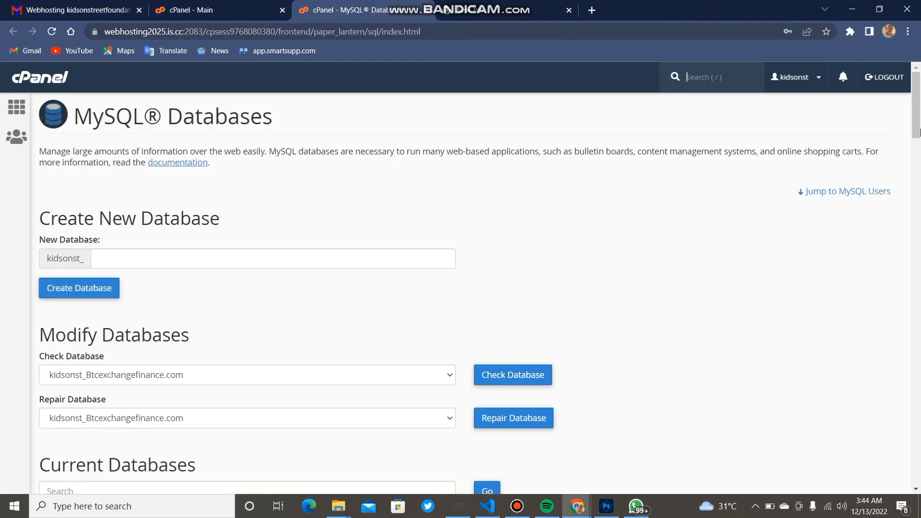
Create the database kidsonst_sweet by entering 'sweet' as the new database name
{"action": "mouse_move", "coordinate": [920, 116]}
{"action": "left_mouse_down"}
{"action": "mouse_move", "coordinate": [920, 140]}
{"action": "mouse_move", "coordinate": [920, 121]}
{"action": "left_mouse_up"}
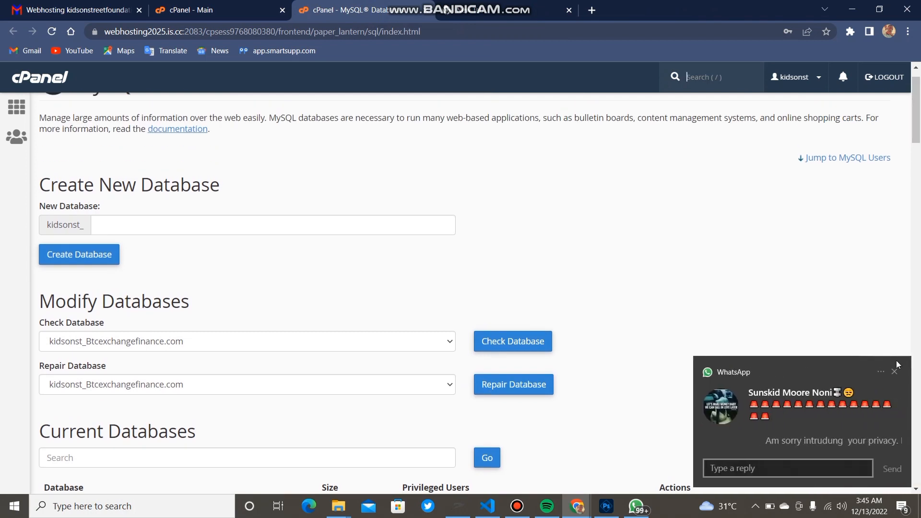
{"action": "left_click", "coordinate": [895, 372]}
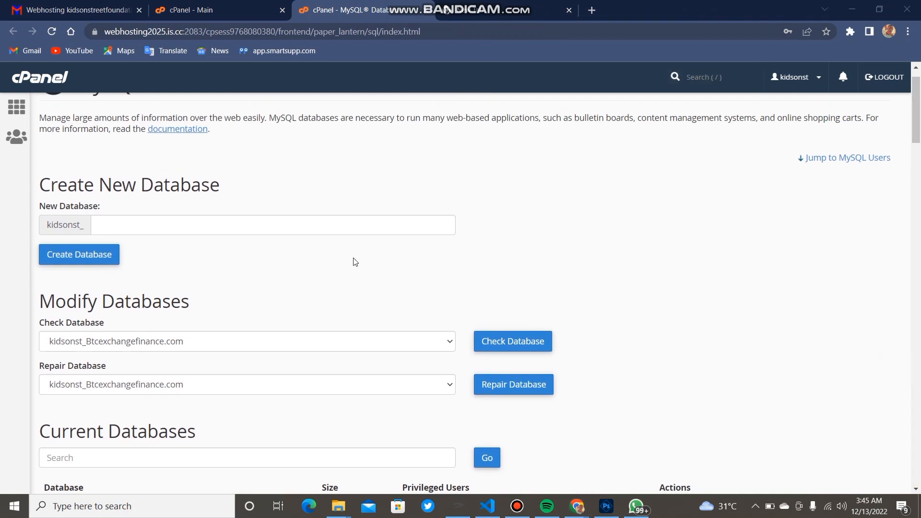
{"action": "left_click", "coordinate": [147, 233]}
{"action": "type", "text": "sw"}
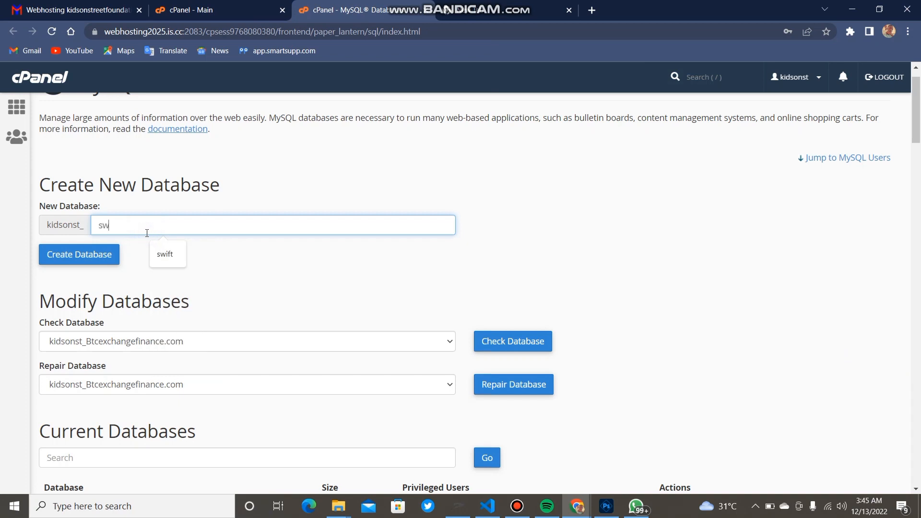
{"action": "type", "text": "ift"}
{"action": "key", "text": "BackSpace"}
{"action": "key", "text": "BackSpace"}
{"action": "type", "text": "eet"}
{"action": "left_click", "coordinate": [99, 255]}
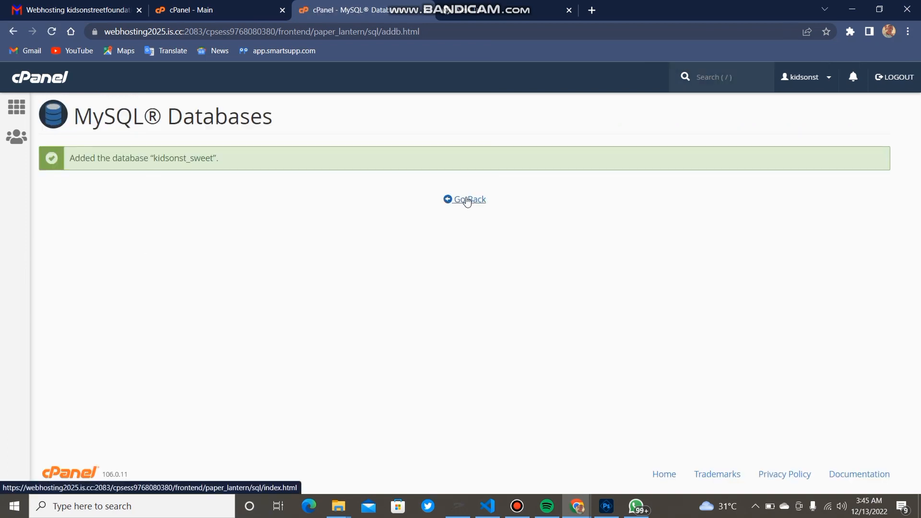
Enter 'sweet' as the new MySQL username in the Add New User form
{"action": "left_click", "coordinate": [468, 199]}
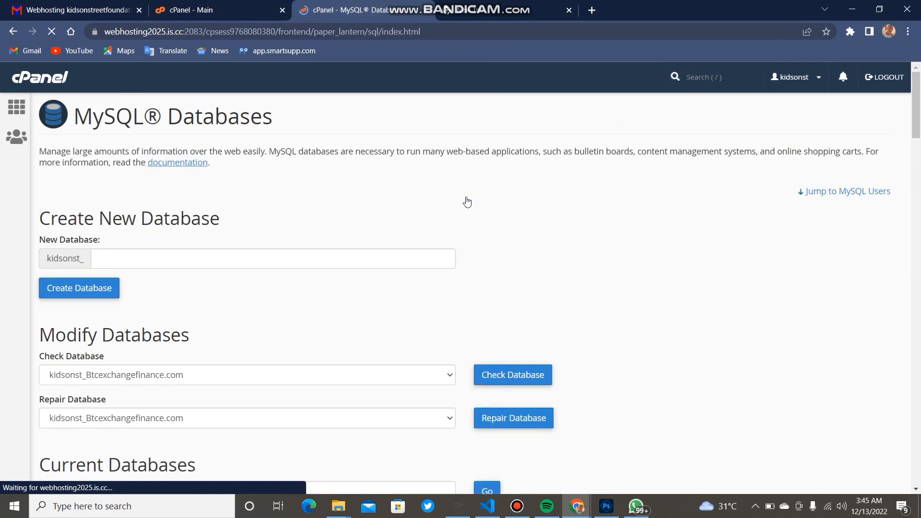
{"action": "left_click_drag", "start_coordinate": [917, 132], "coordinate": [906, 239]}
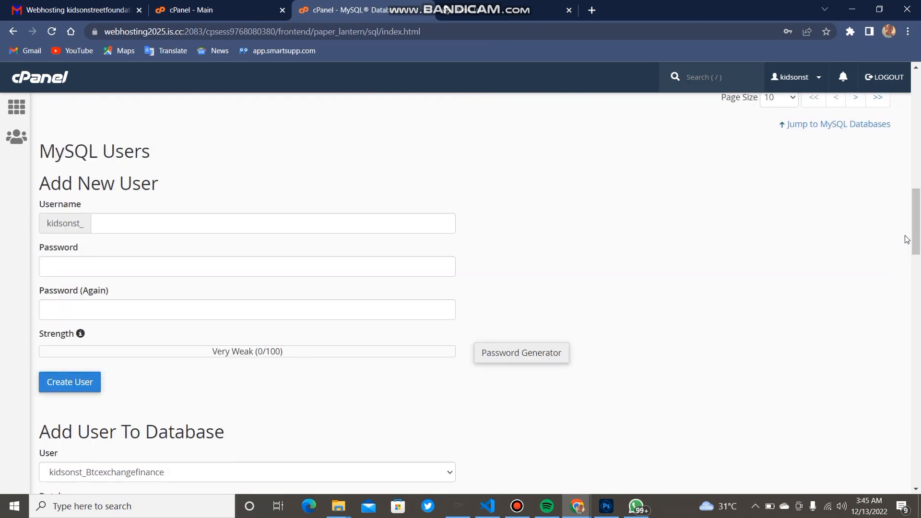
{"action": "left_click", "coordinate": [256, 219]}
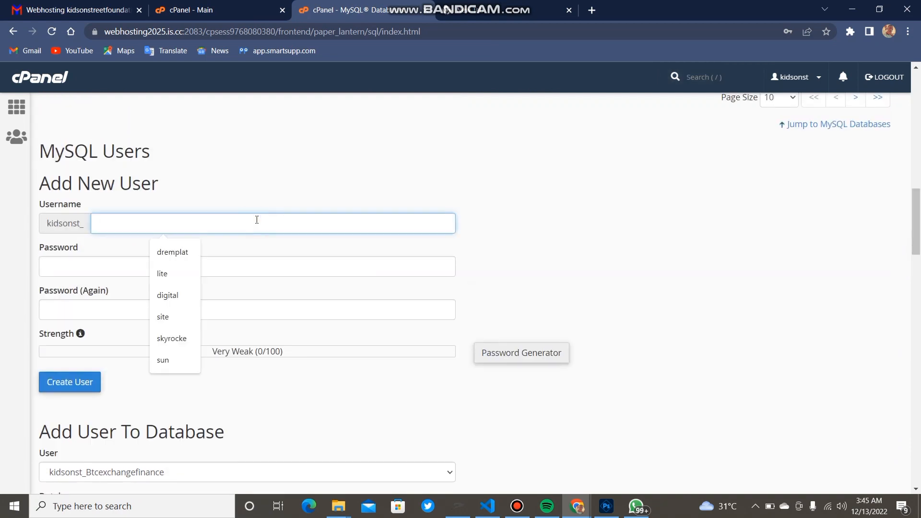
{"action": "type", "text": "sweet"}
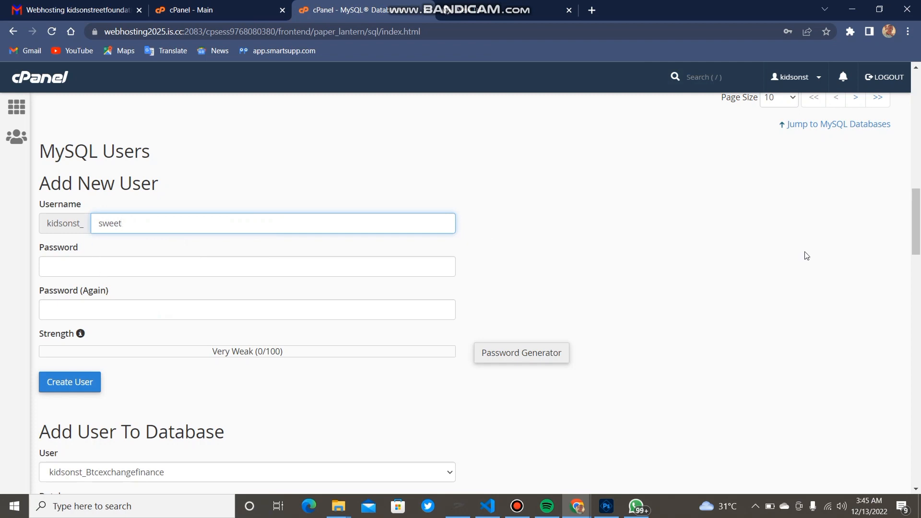
{"action": "left_click_drag", "start_coordinate": [917, 244], "coordinate": [917, 223]}
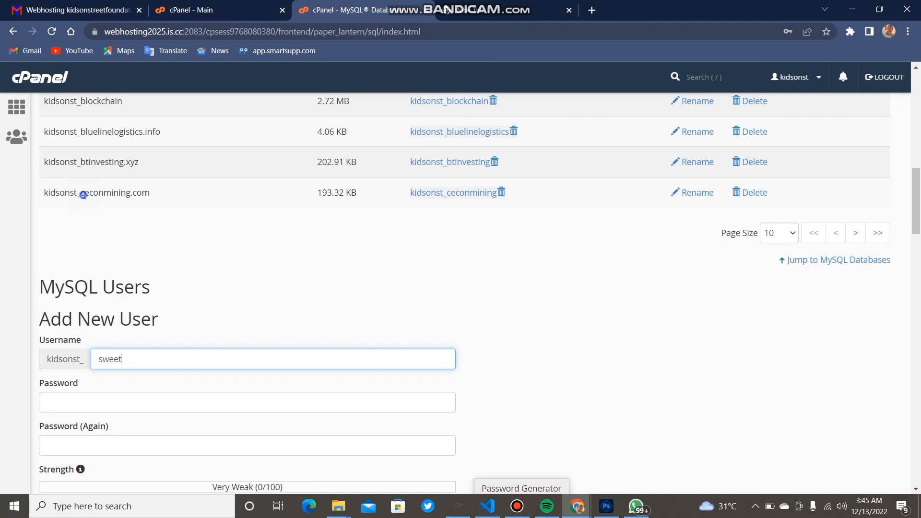
{"action": "left_click_drag", "start_coordinate": [83, 195], "coordinate": [45, 192]}
{"action": "key", "text": "ctrl+c"}
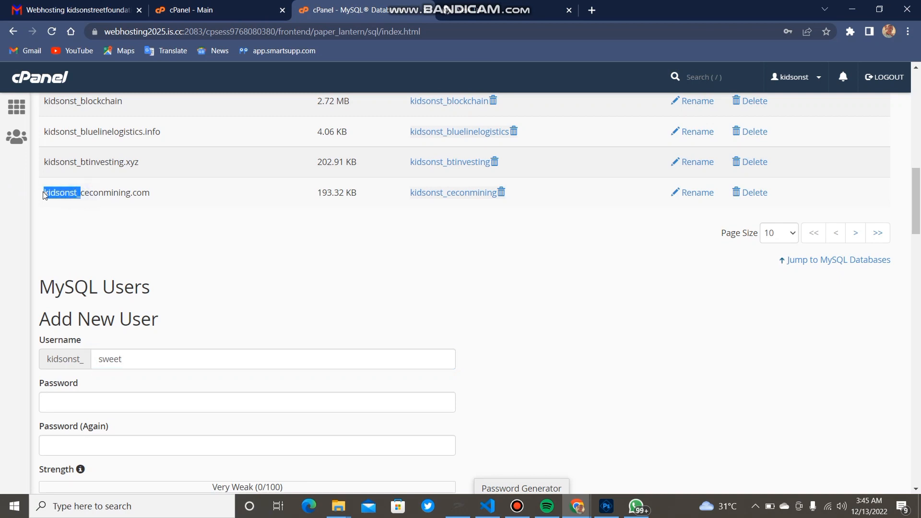
{"action": "left_click", "coordinate": [98, 360]}
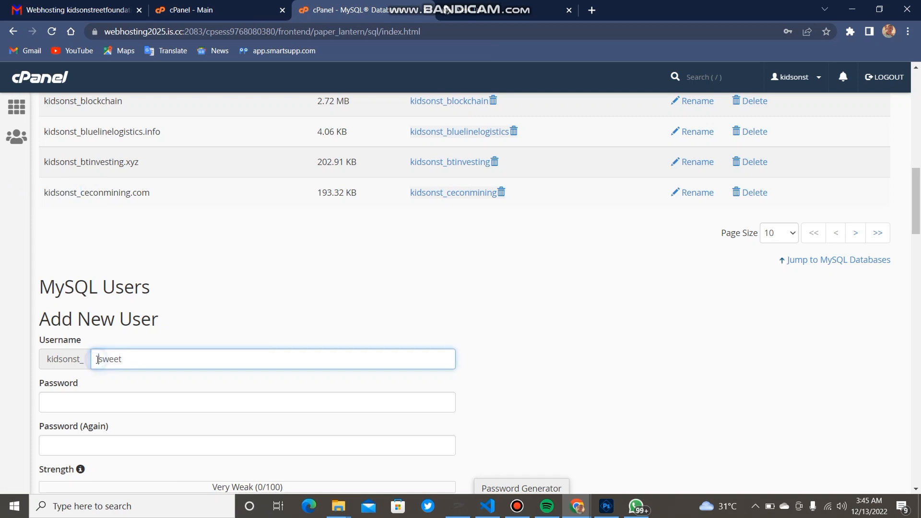
{"action": "key", "text": "ctrl+v"}
{"action": "left_click_drag", "start_coordinate": [159, 360], "coordinate": [105, 360]}
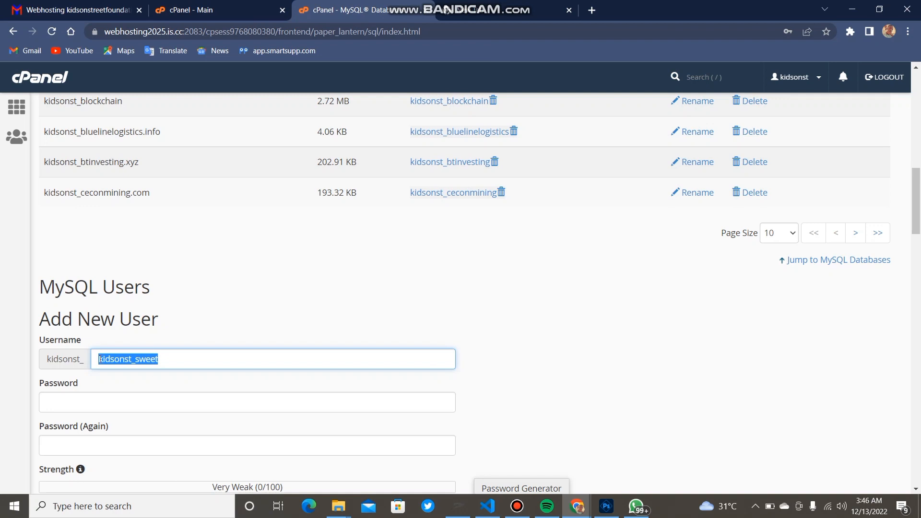
{"action": "key", "text": "BackSpace"}
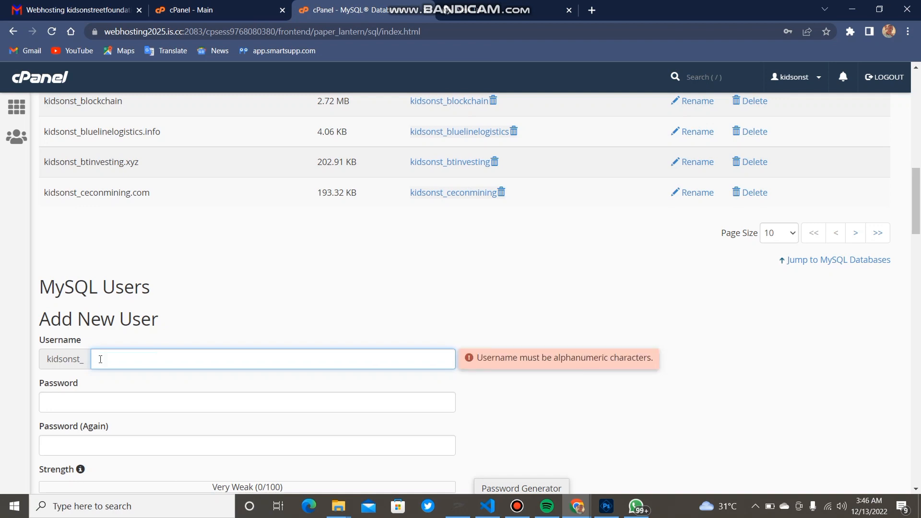
{"action": "type", "text": "sweet"}
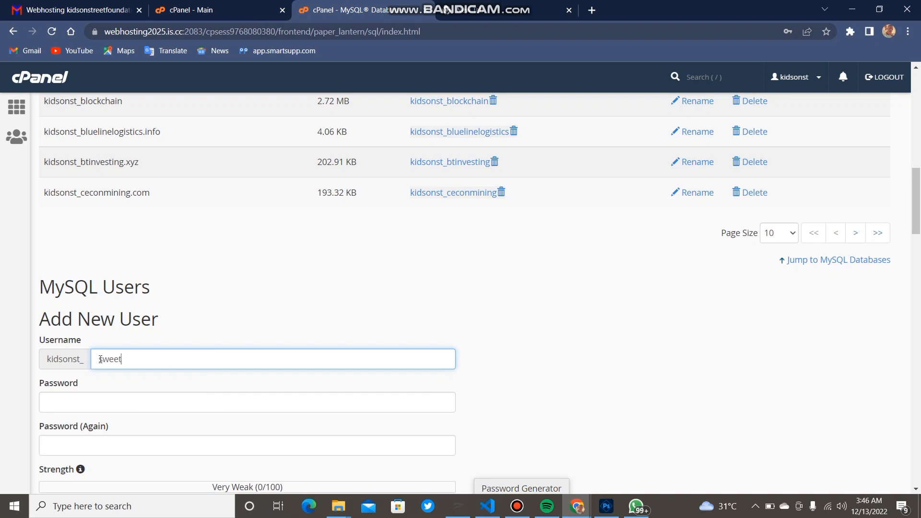
Paste the strong password into both password fields and create the user kidsonst_sweet
{"action": "left_click", "coordinate": [87, 404]}
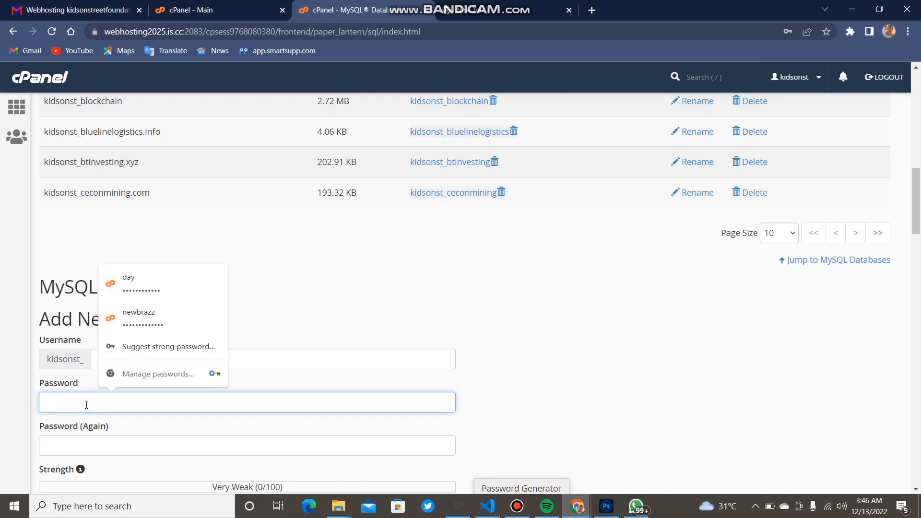
{"action": "key", "text": "ctrl+v"}
{"action": "left_click", "coordinate": [63, 447]}
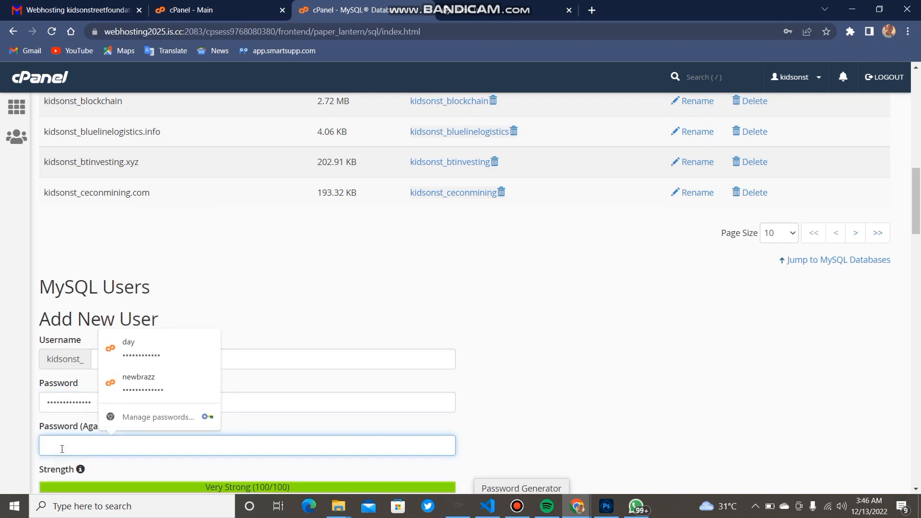
{"action": "key", "text": "ctrl+v"}
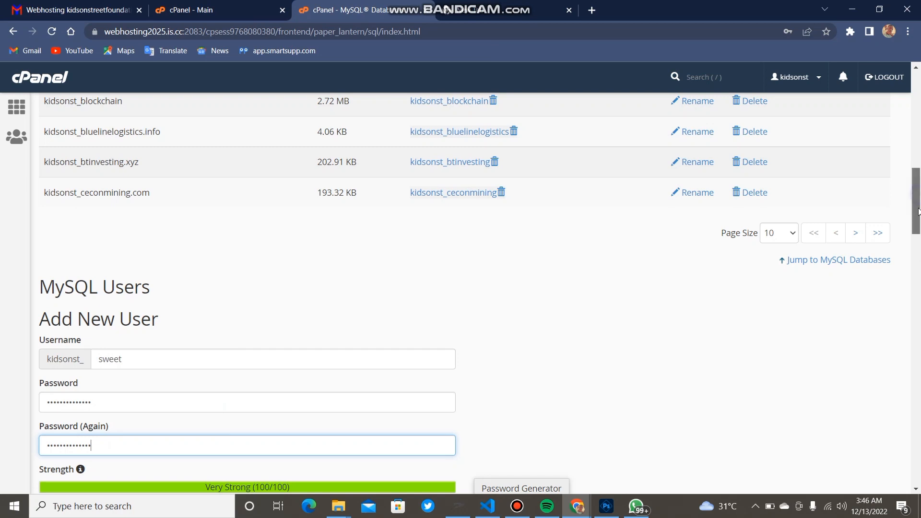
{"action": "left_click_drag", "start_coordinate": [918, 199], "coordinate": [918, 214]}
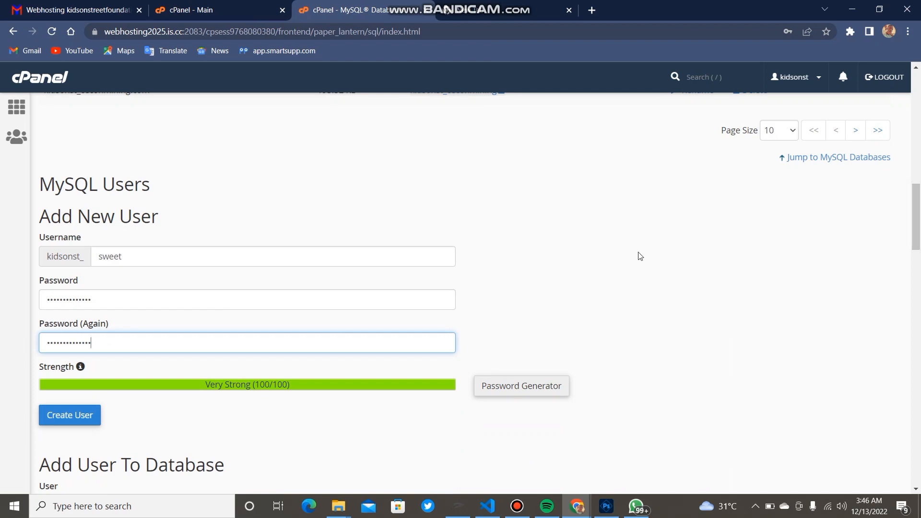
{"action": "left_click", "coordinate": [80, 418]}
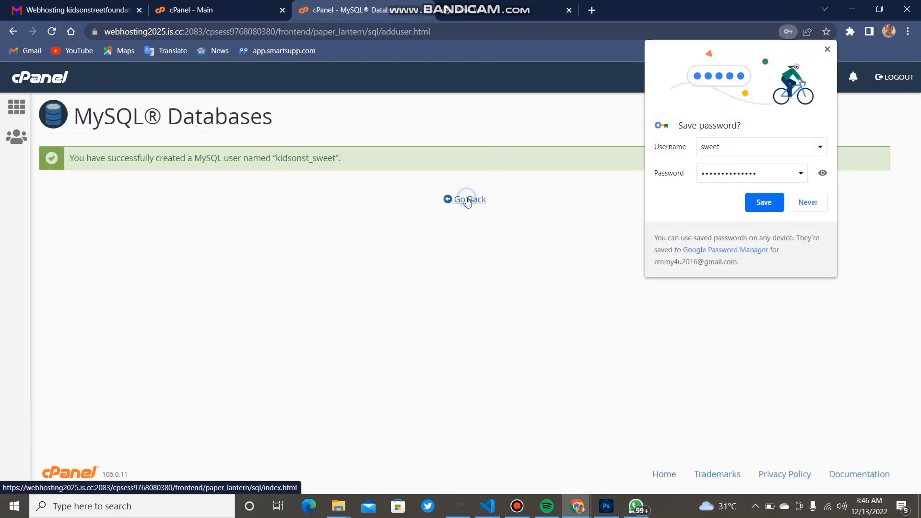
Return to MySQL Databases, dismiss Chrome's save-password prompt, and scroll to Add User To Database
{"action": "left_click", "coordinate": [468, 201]}
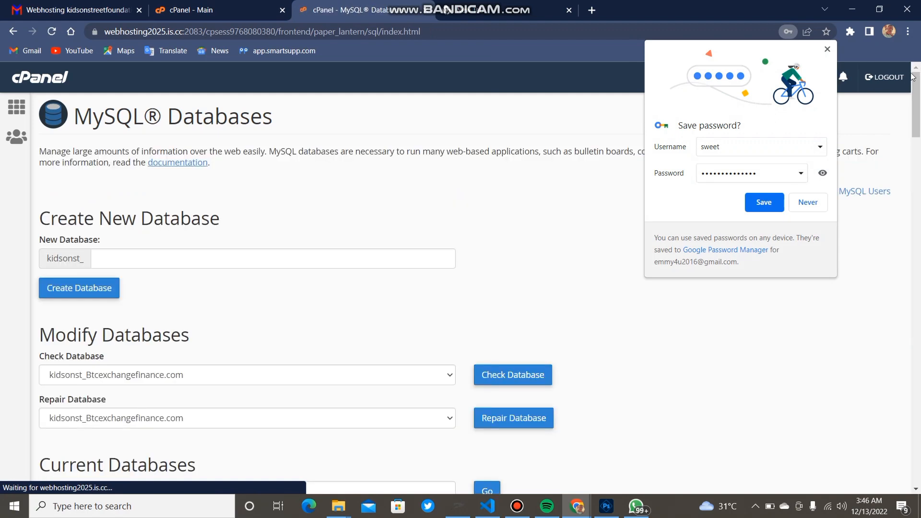
{"action": "left_click", "coordinate": [826, 47]}
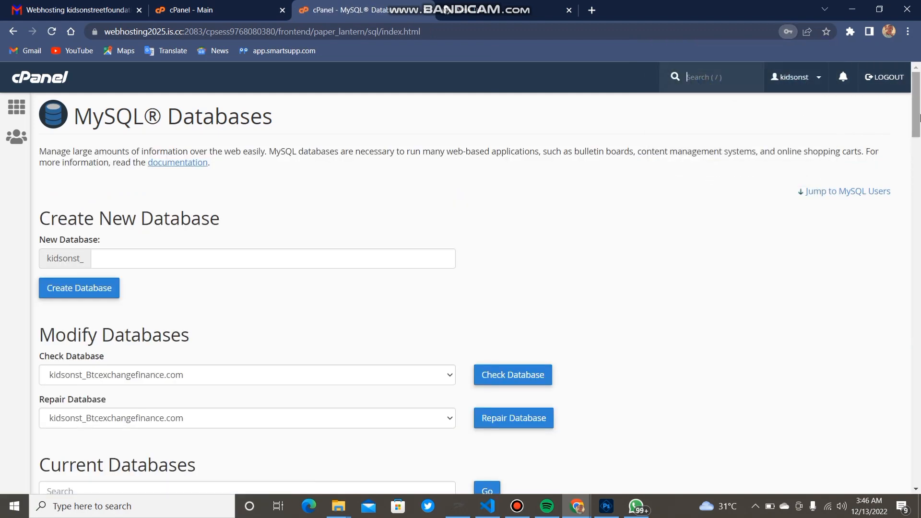
{"action": "left_click_drag", "start_coordinate": [916, 122], "coordinate": [916, 269]}
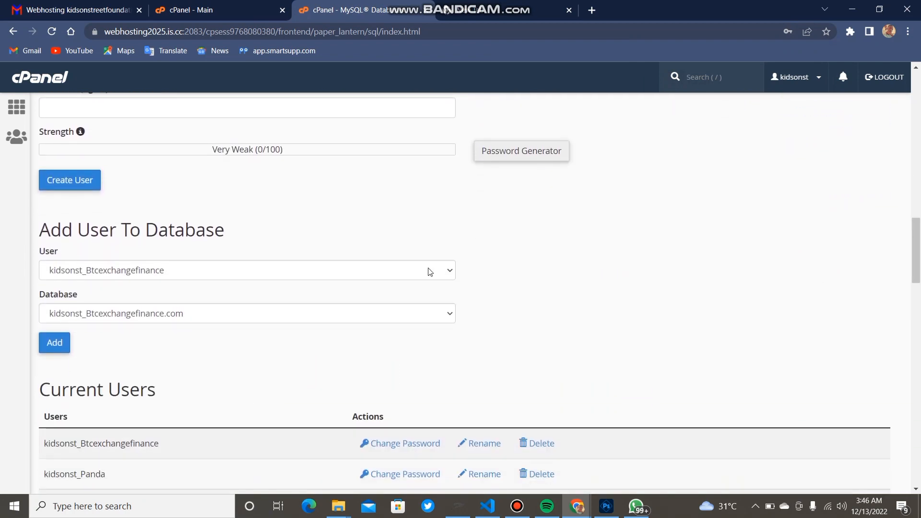
Add user kidsonst_sweet to database kidsonst_sweet under Add User To Database
{"action": "left_click", "coordinate": [411, 272]}
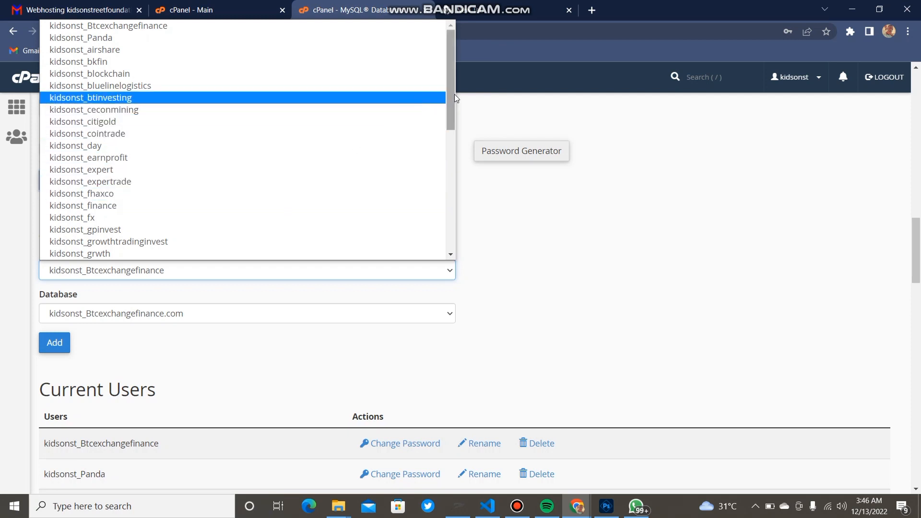
{"action": "left_click_drag", "start_coordinate": [454, 94], "coordinate": [445, 191]}
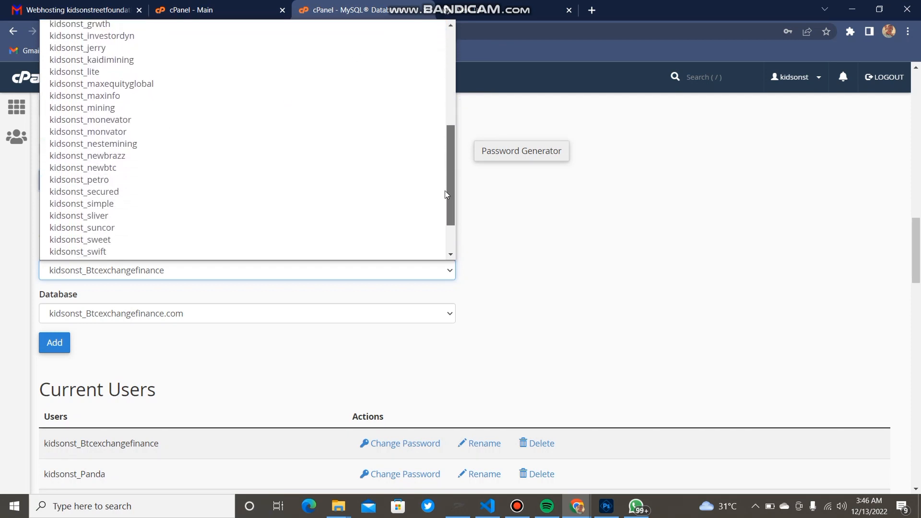
{"action": "left_click", "coordinate": [208, 239]}
{"action": "left_click", "coordinate": [148, 319]}
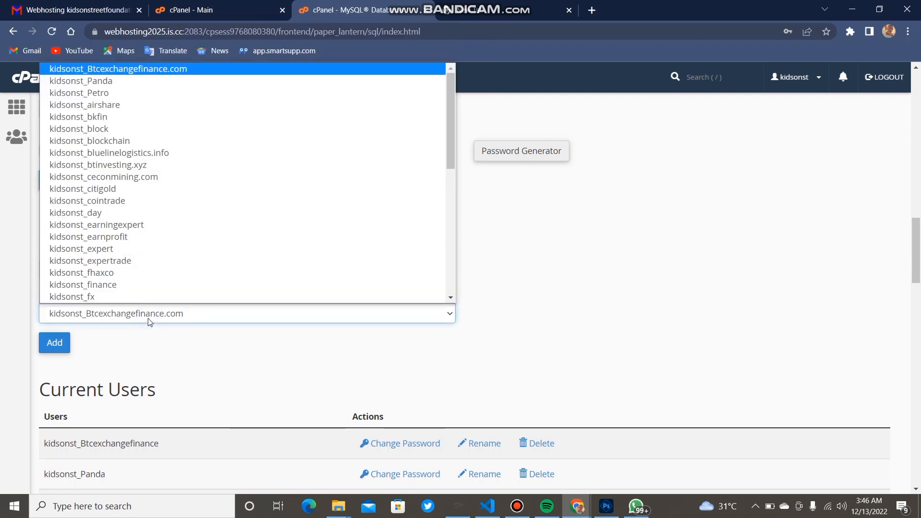
{"action": "left_click_drag", "start_coordinate": [447, 146], "coordinate": [445, 260]}
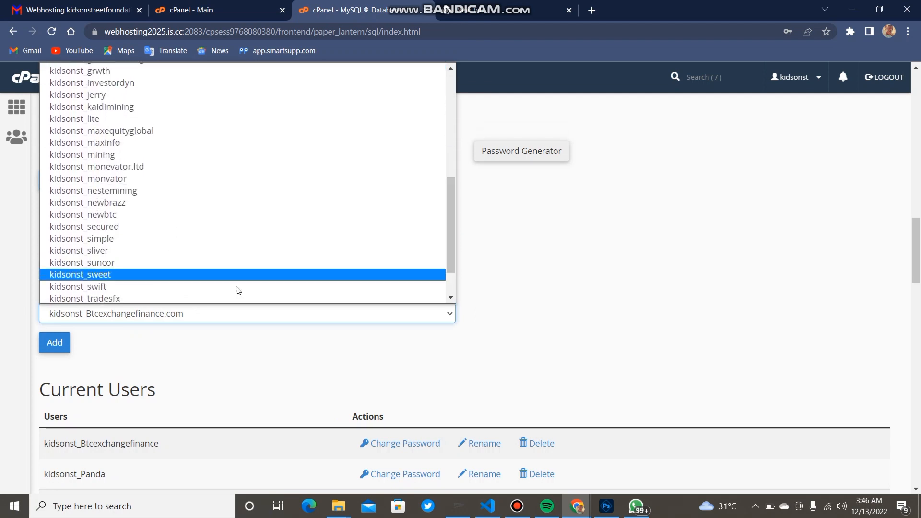
{"action": "left_click", "coordinate": [149, 272]}
{"action": "left_click", "coordinate": [54, 344]}
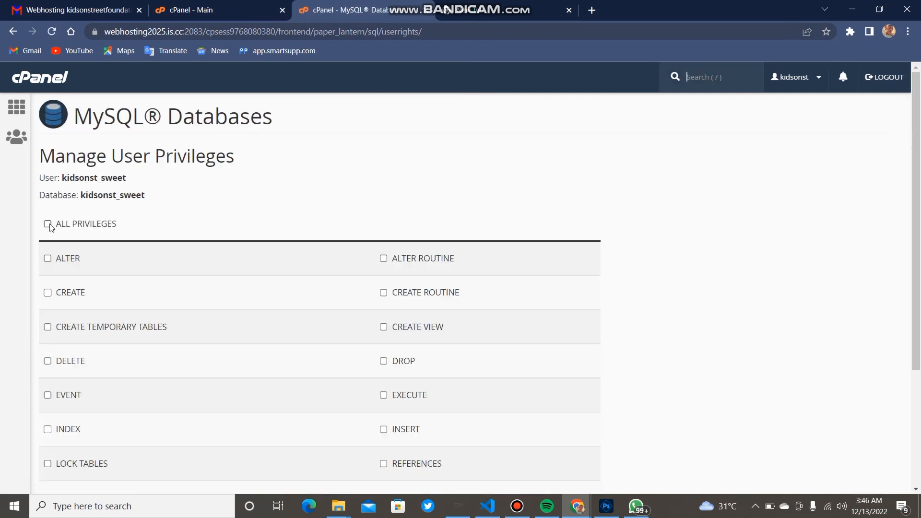
Grant kidsonst_sweet ALL PRIVILEGES on the kidsonst_sweet database and save the changes
{"action": "left_click", "coordinate": [48, 224]}
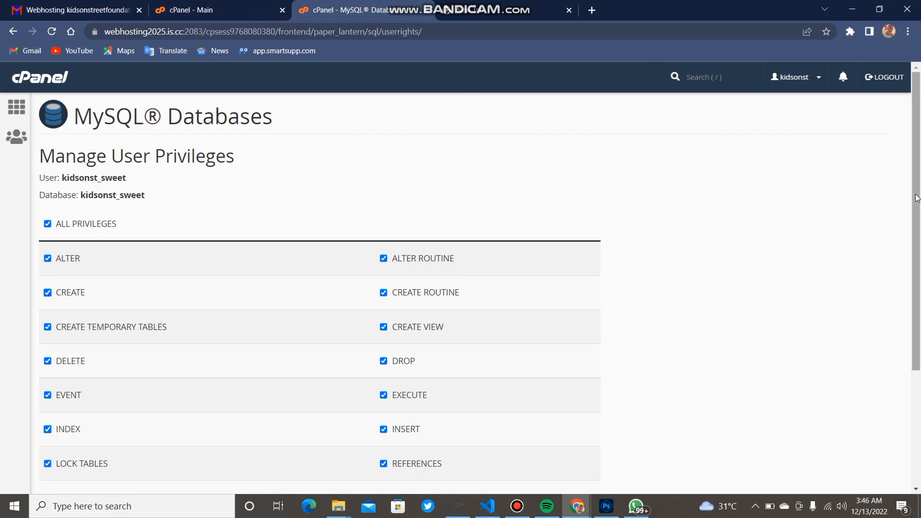
{"action": "left_click_drag", "start_coordinate": [913, 194], "coordinate": [912, 309]}
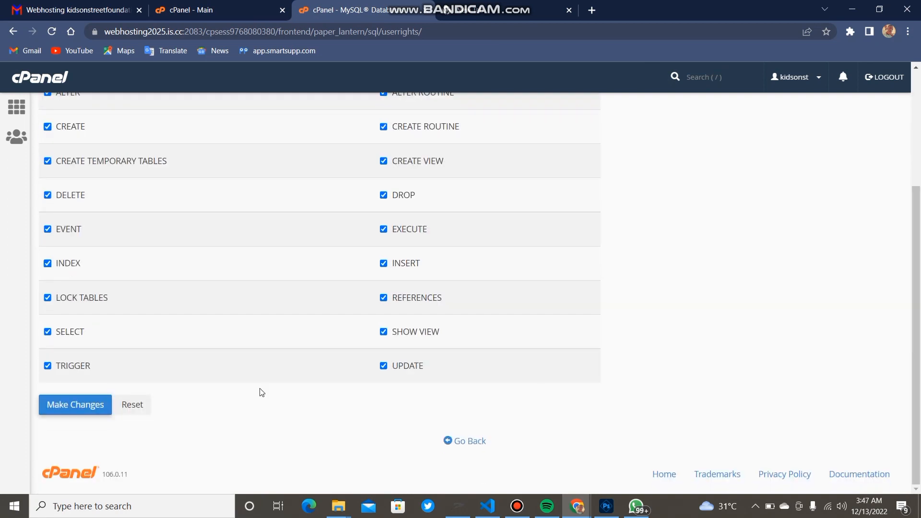
{"action": "left_click", "coordinate": [81, 409]}
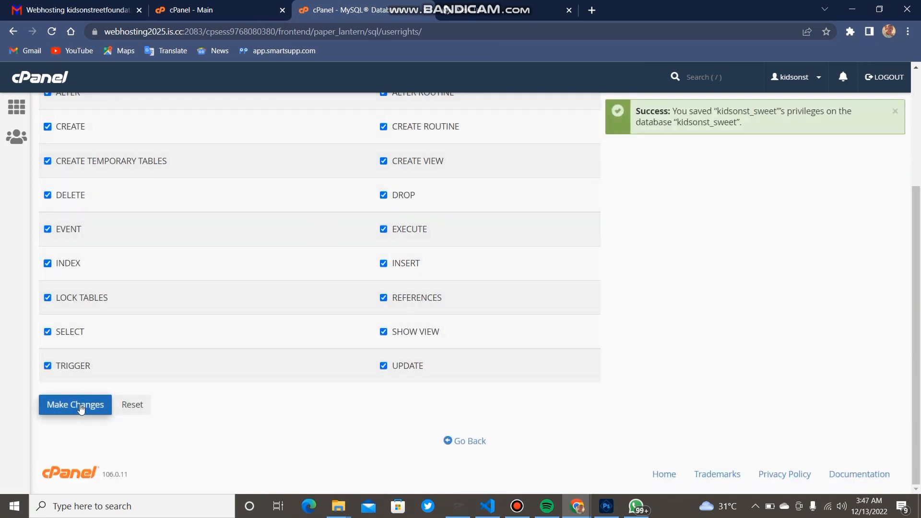
Return to the cPanel main page and open File Manager
{"action": "left_click", "coordinate": [198, 6]}
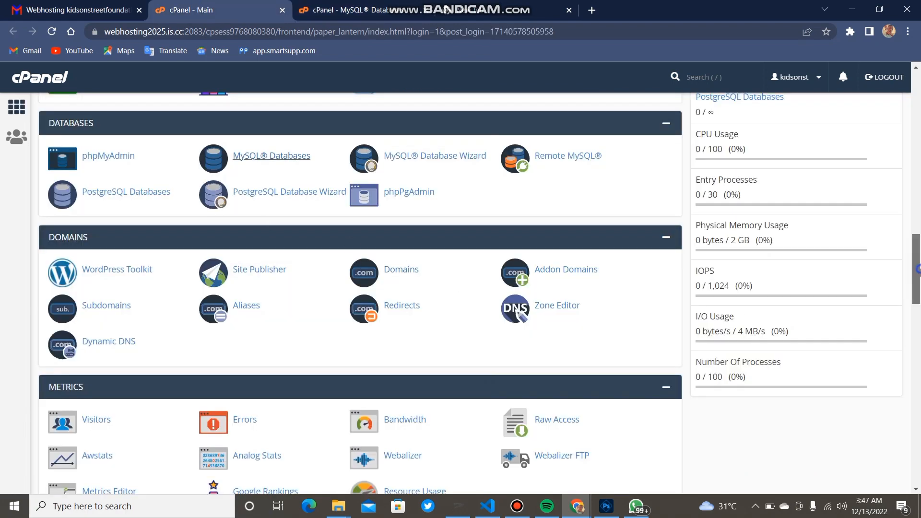
{"action": "left_click_drag", "start_coordinate": [917, 270], "coordinate": [918, 224]}
{"action": "scroll", "coordinate": [466, 200], "scroll_direction": "up", "scroll_amount": 2}
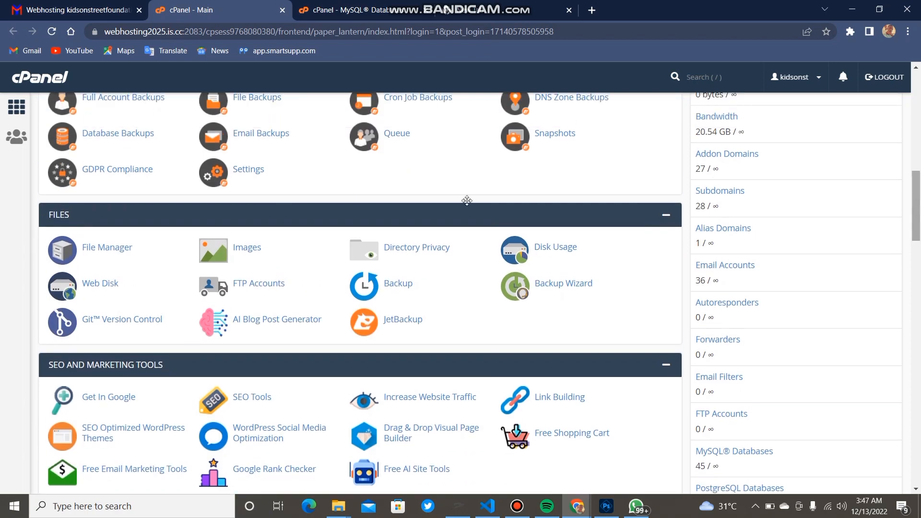
{"action": "left_click", "coordinate": [100, 258]}
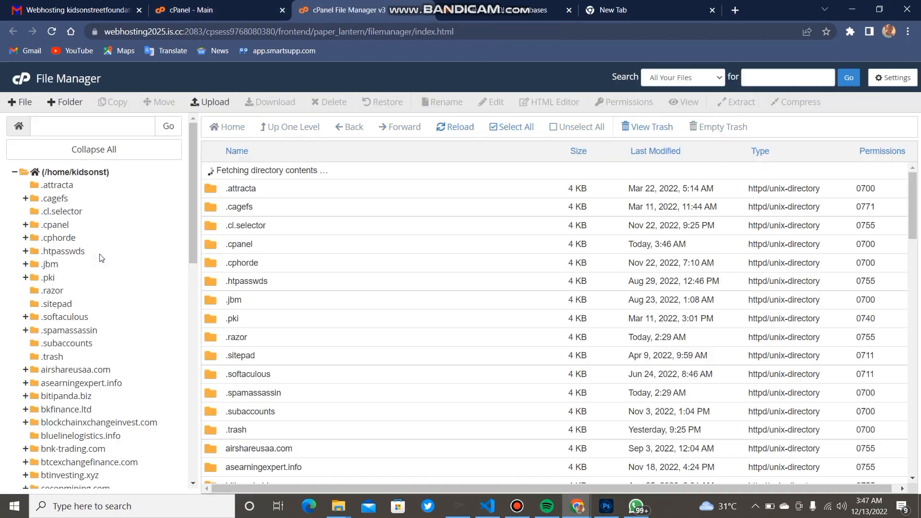
In the swiftunioninvest.com folder, permanently delete .well-known and cgi-bin, skipping the trash
{"action": "left_click_drag", "start_coordinate": [194, 234], "coordinate": [131, 430]}
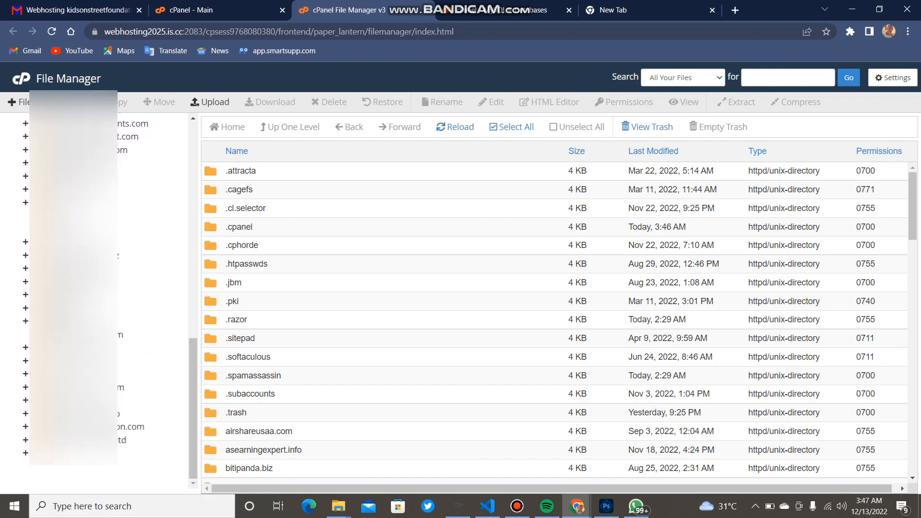
{"action": "left_click", "coordinate": [91, 387]}
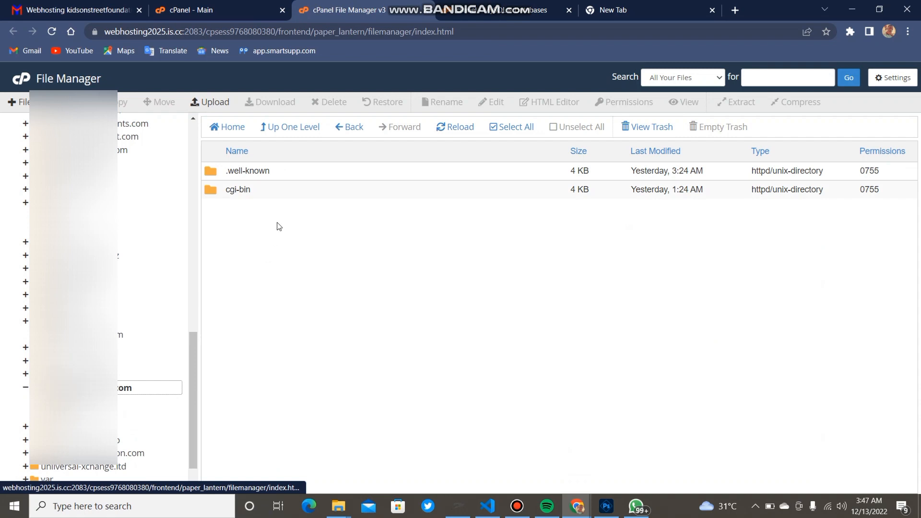
{"action": "left_click_drag", "start_coordinate": [269, 197], "coordinate": [272, 186]}
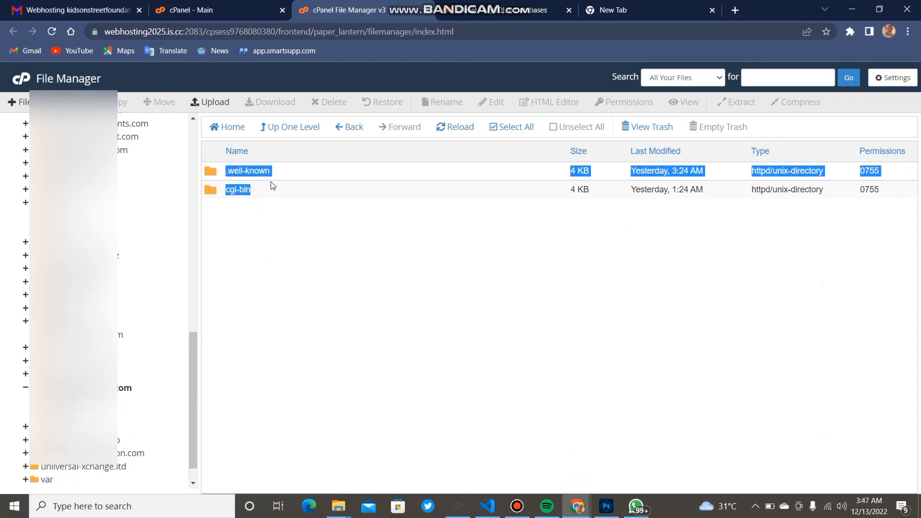
{"action": "left_click", "coordinate": [297, 174]}
{"action": "left_click", "coordinate": [297, 194], "text": "ctrl"}
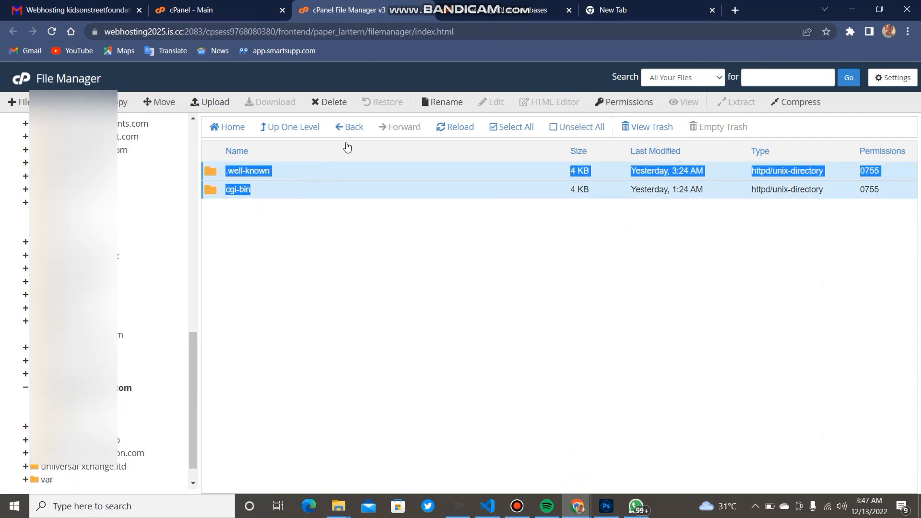
{"action": "left_click", "coordinate": [341, 107]}
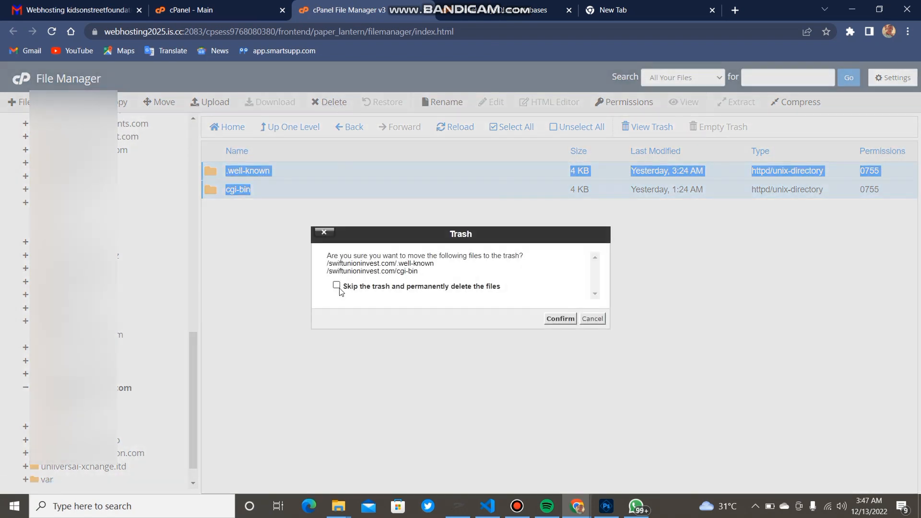
{"action": "left_click", "coordinate": [336, 286]}
{"action": "left_click", "coordinate": [560, 319]}
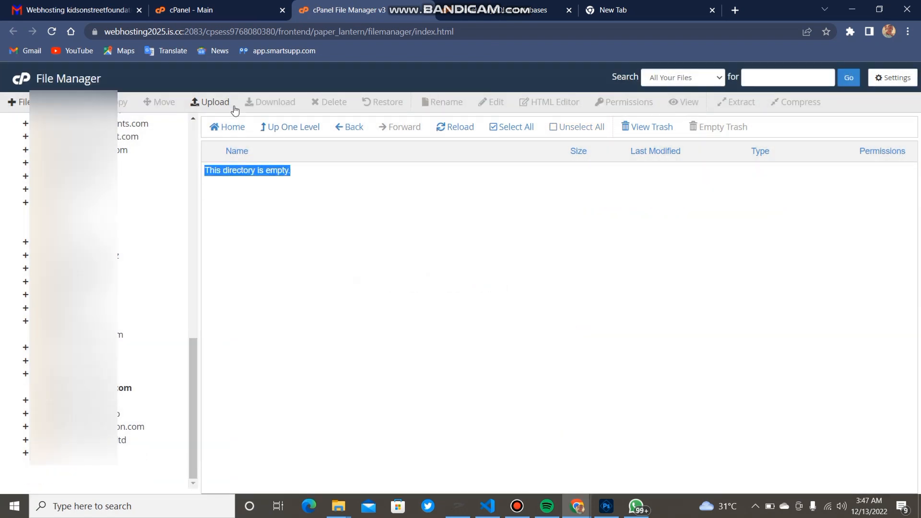
Upload 'Hyip Manager Updated 2021 MTB (1).zip' from Downloads into swiftunioninvest.com
{"action": "left_click", "coordinate": [210, 103]}
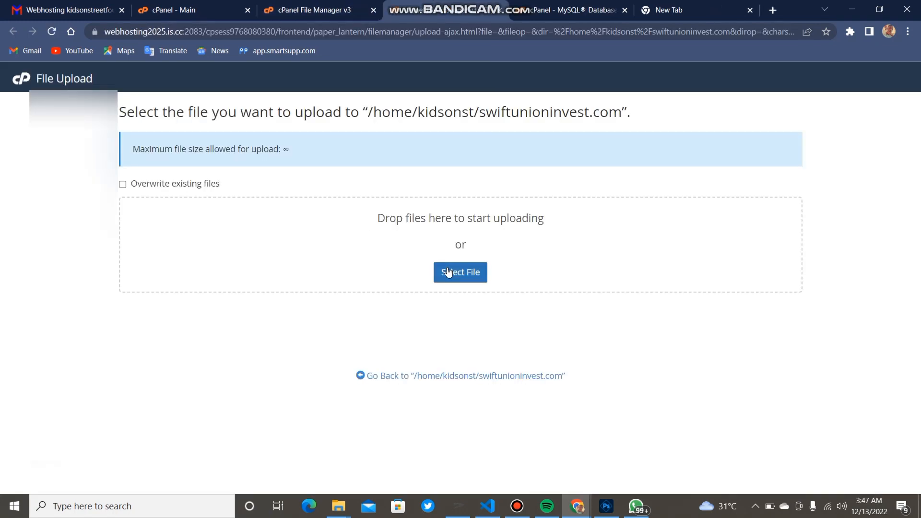
{"action": "left_click", "coordinate": [459, 275]}
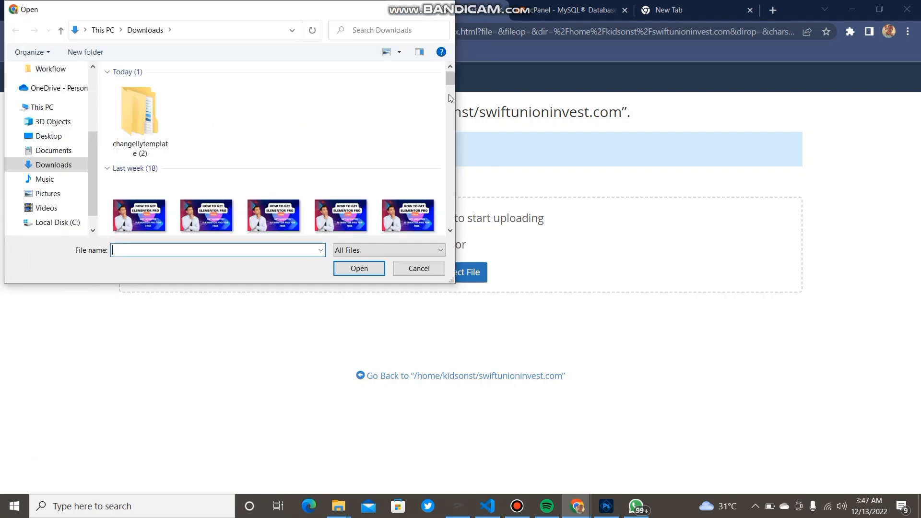
{"action": "left_click_drag", "start_coordinate": [453, 79], "coordinate": [453, 92]}
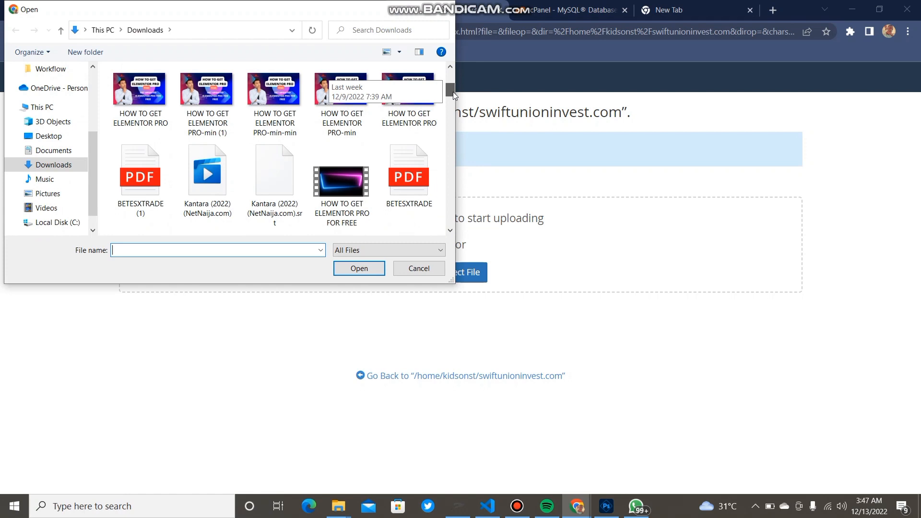
{"action": "left_click_drag", "start_coordinate": [453, 95], "coordinate": [467, 149]}
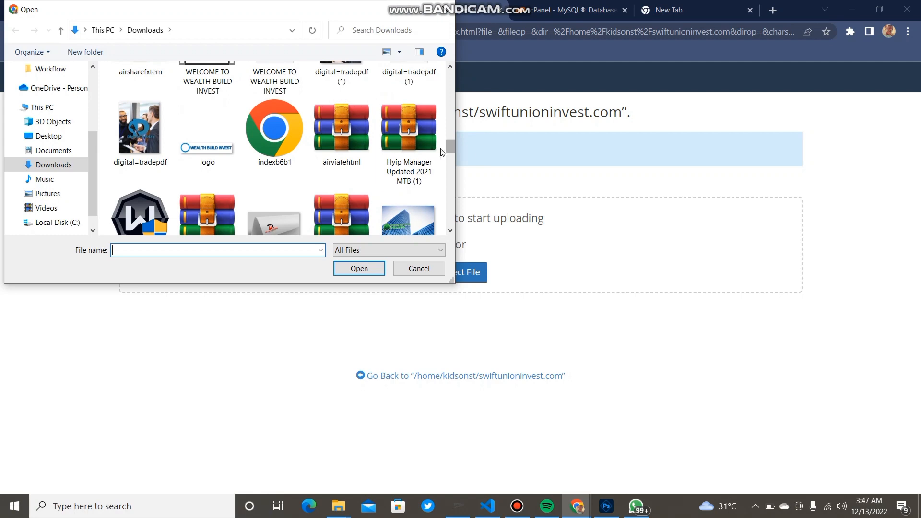
{"action": "mouse_move", "coordinate": [448, 147]}
{"action": "left_mouse_down"}
{"action": "mouse_move", "coordinate": [448, 164]}
{"action": "mouse_move", "coordinate": [448, 150]}
{"action": "left_mouse_up"}
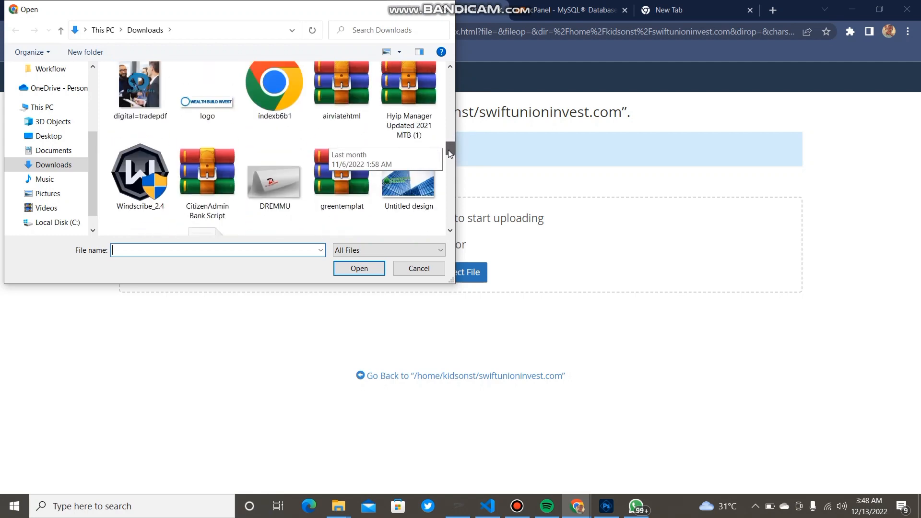
{"action": "left_click", "coordinate": [392, 100]}
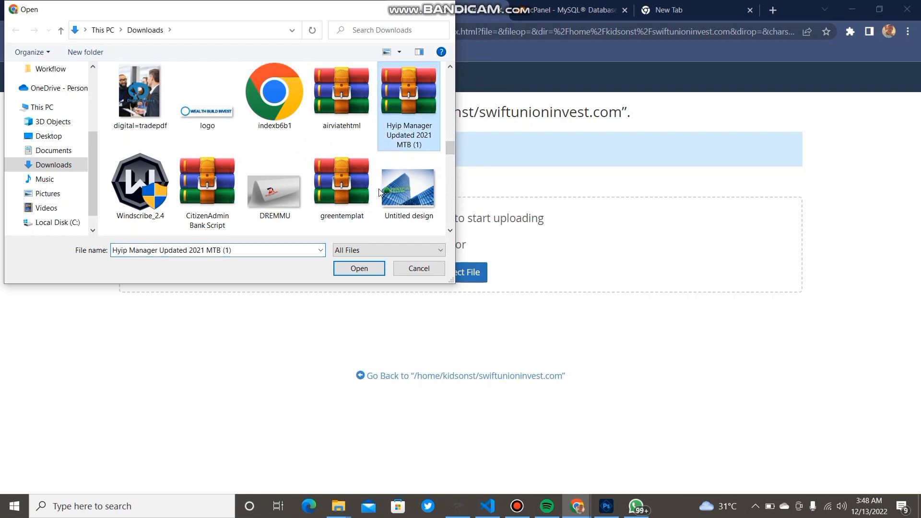
{"action": "left_click", "coordinate": [358, 270]}
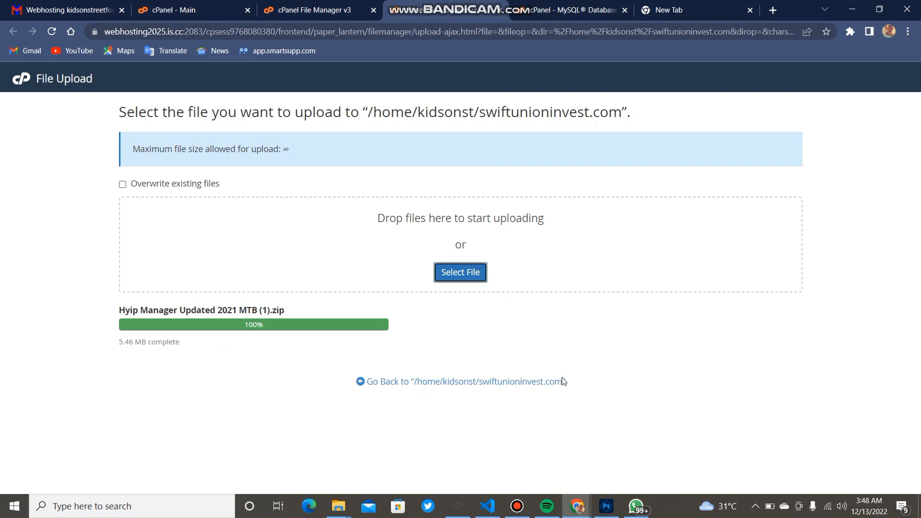
Extract the uploaded Hyip Manager zip into swiftunioninvest.com, leaving install.php and the script files there
{"action": "left_click", "coordinate": [523, 383]}
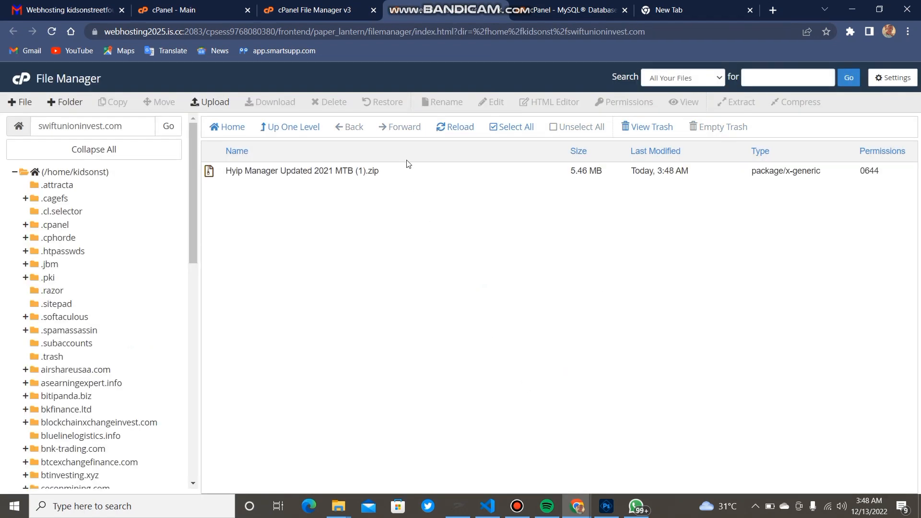
{"action": "left_click", "coordinate": [396, 172]}
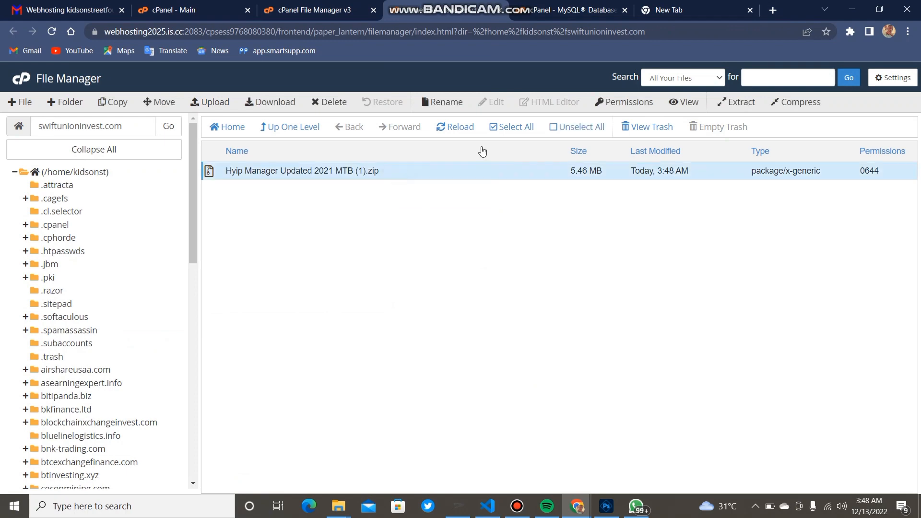
{"action": "left_click", "coordinate": [751, 105]}
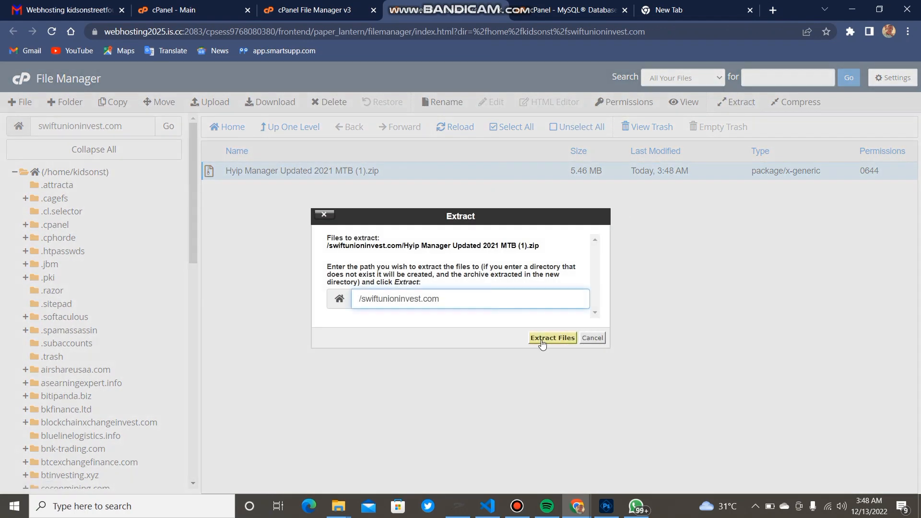
{"action": "left_click", "coordinate": [552, 338]}
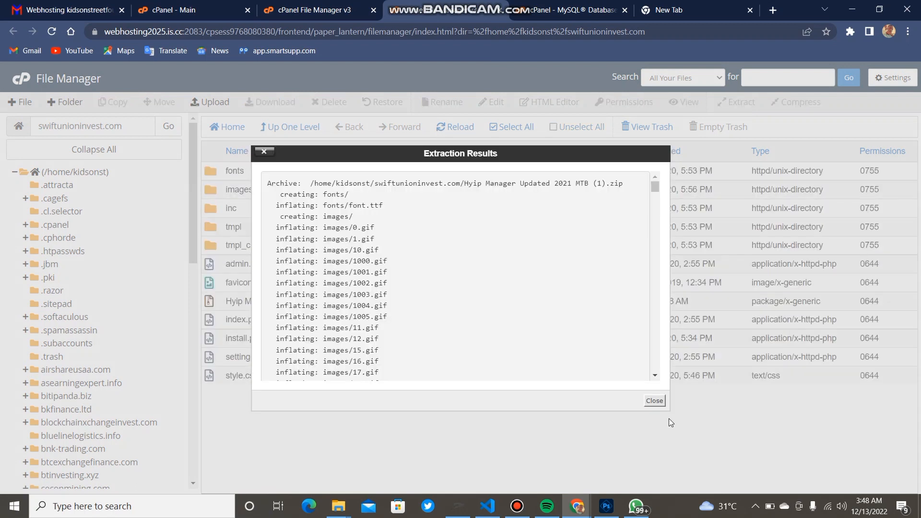
{"action": "left_click", "coordinate": [656, 402]}
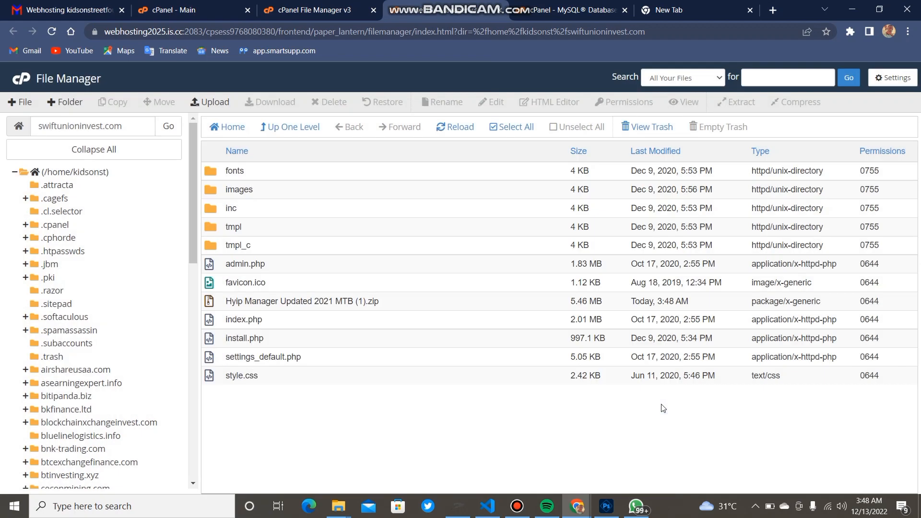
{"action": "left_click", "coordinate": [647, 8]}
Load swiftunioninvest.com/install.php in the new Chrome tab
{"action": "left_click", "coordinate": [545, 32]}
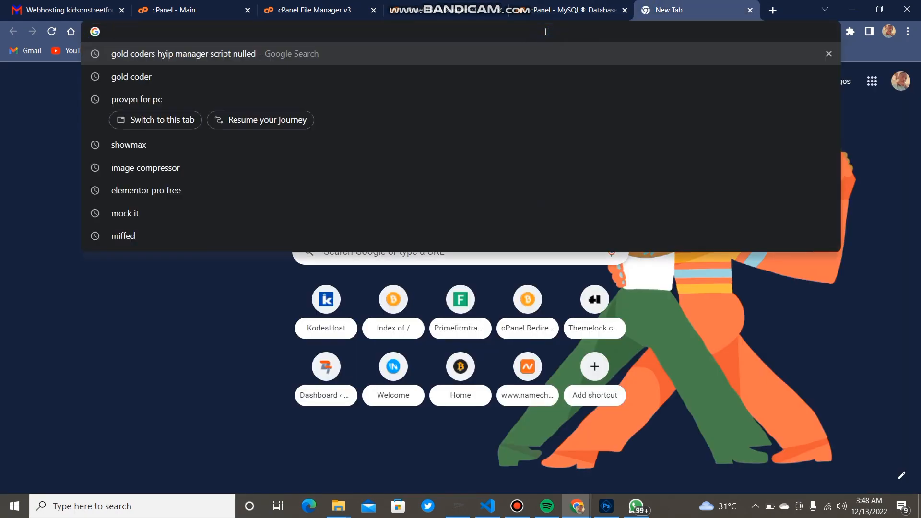
{"action": "type", "text": "swi"}
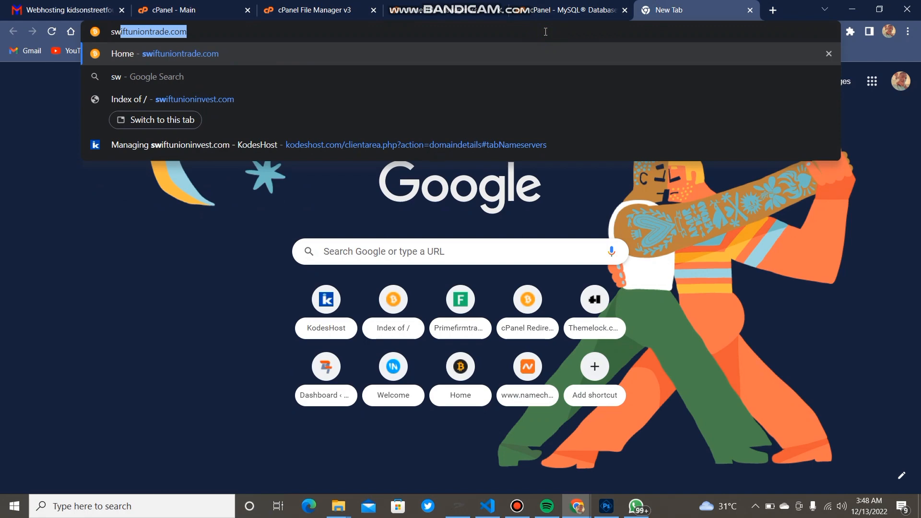
{"action": "type", "text": "ft"}
{"action": "key", "text": "BackSpace"}
{"action": "key", "text": "BackSpace"}
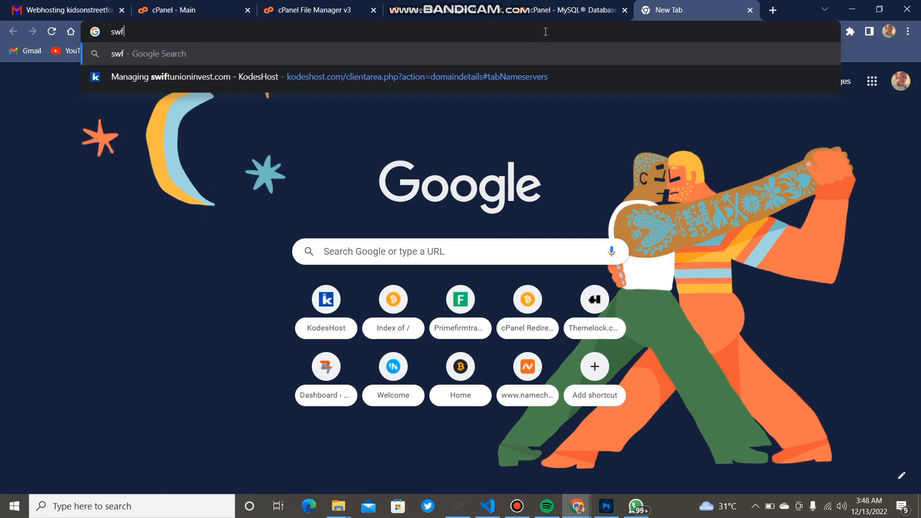
{"action": "type", "text": "i"}
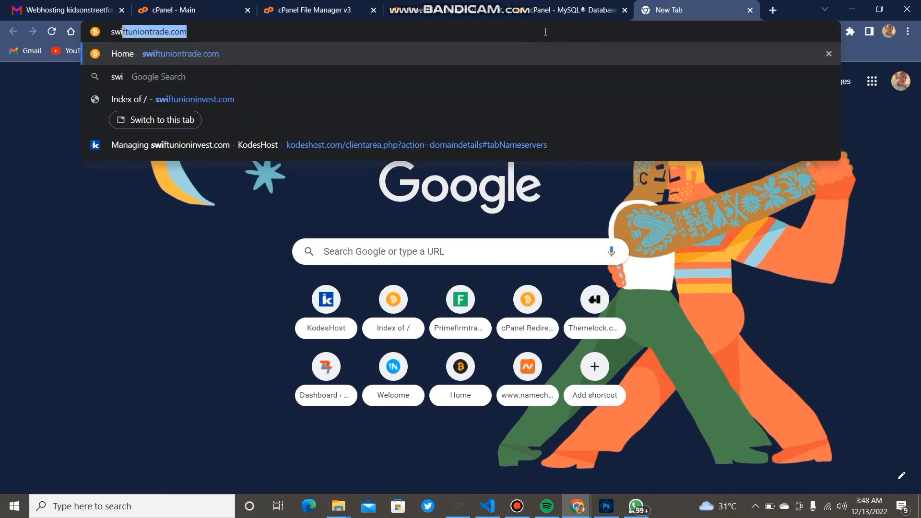
{"action": "type", "text": "ftunion"}
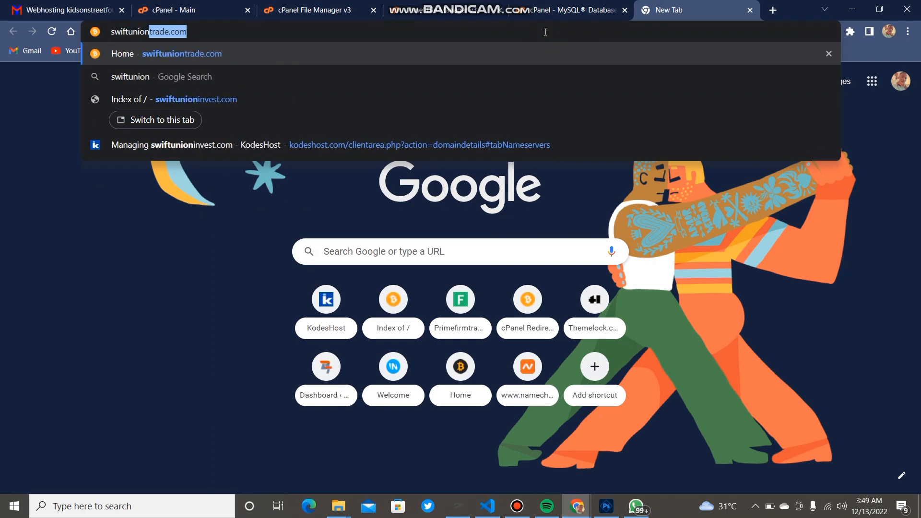
{"action": "type", "text": "inv"}
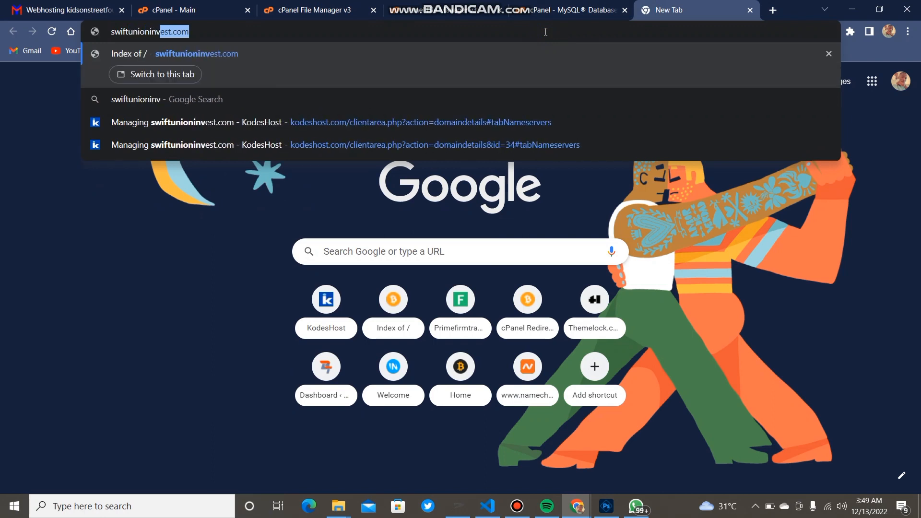
{"action": "type", "text": "est"}
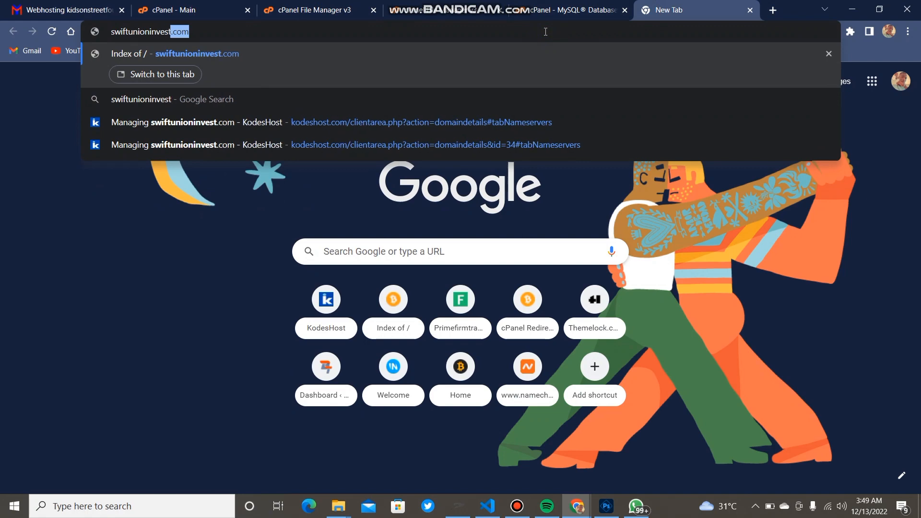
{"action": "type", "text": ".c"}
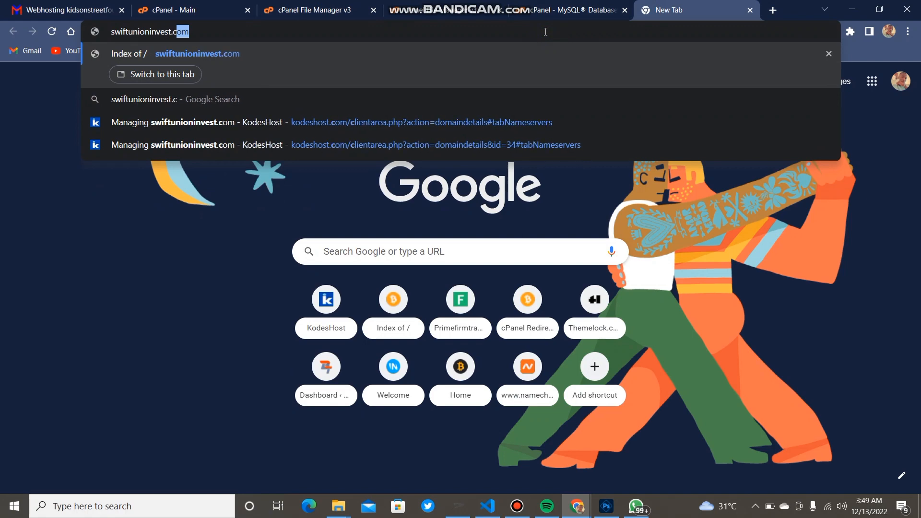
{"action": "type", "text": "om/"}
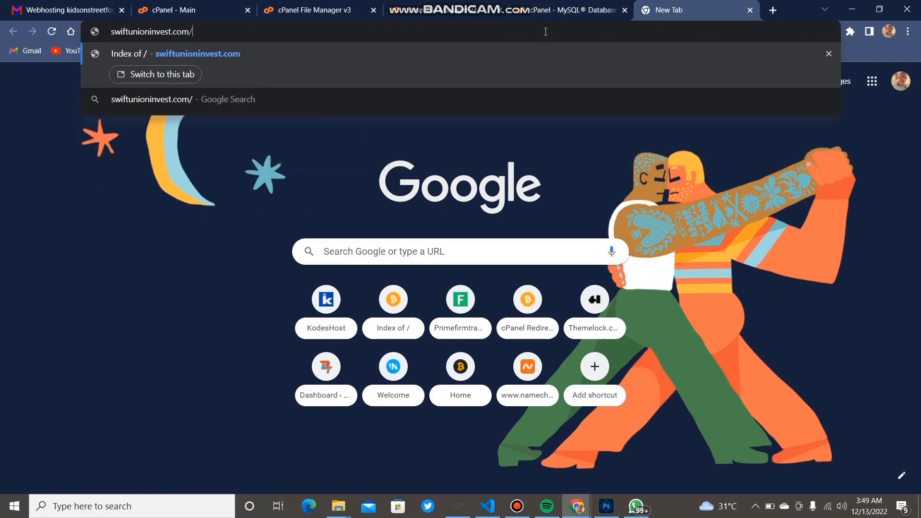
{"action": "type", "text": "insta"}
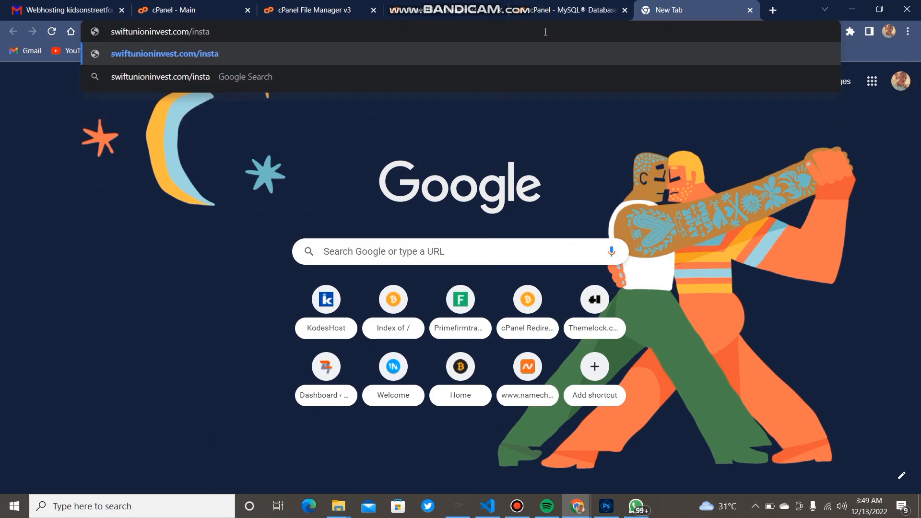
{"action": "type", "text": "ll.php"}
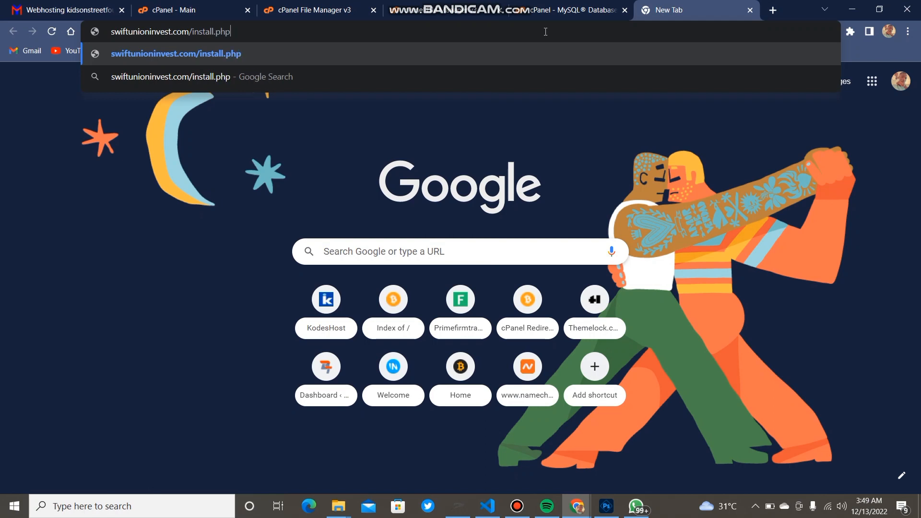
{"action": "key", "text": "Return"}
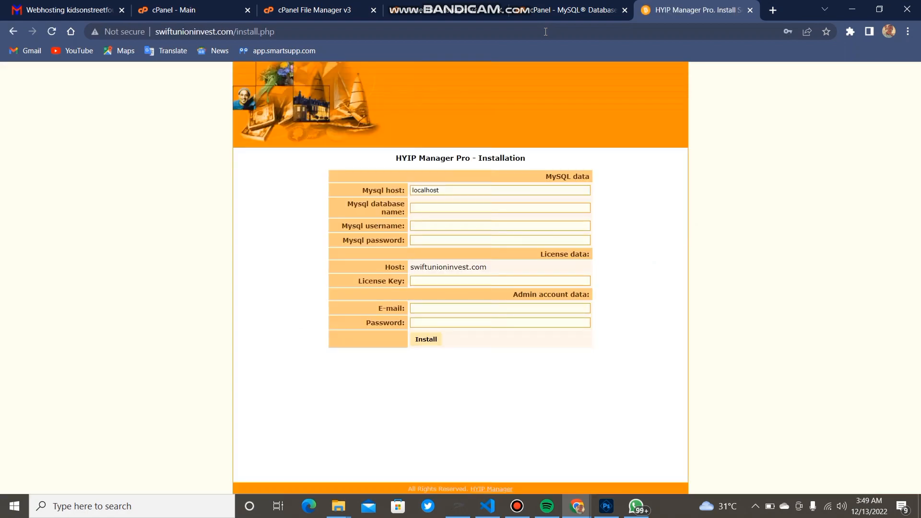
Paste the kidsonst_sweet MySQL database name, username and password into the installer
{"action": "left_click", "coordinate": [430, 210]}
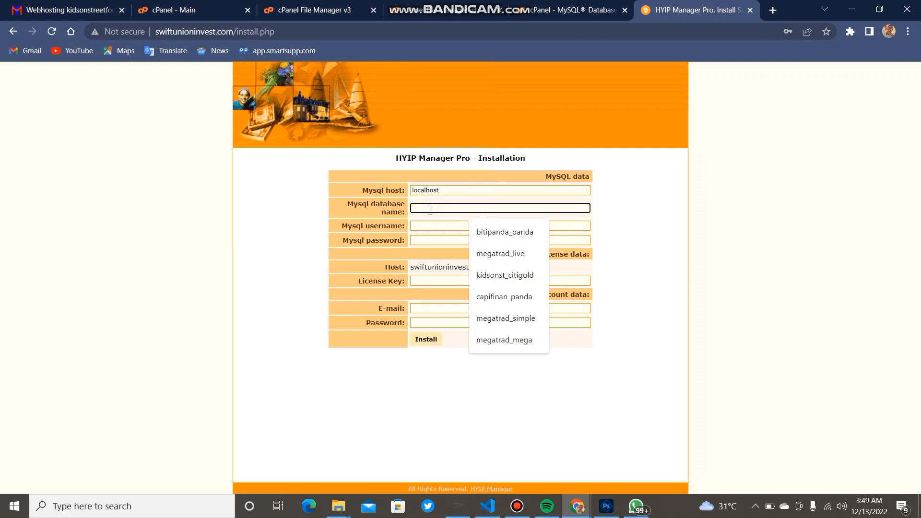
{"action": "type", "text": "kidsonst_sweet"}
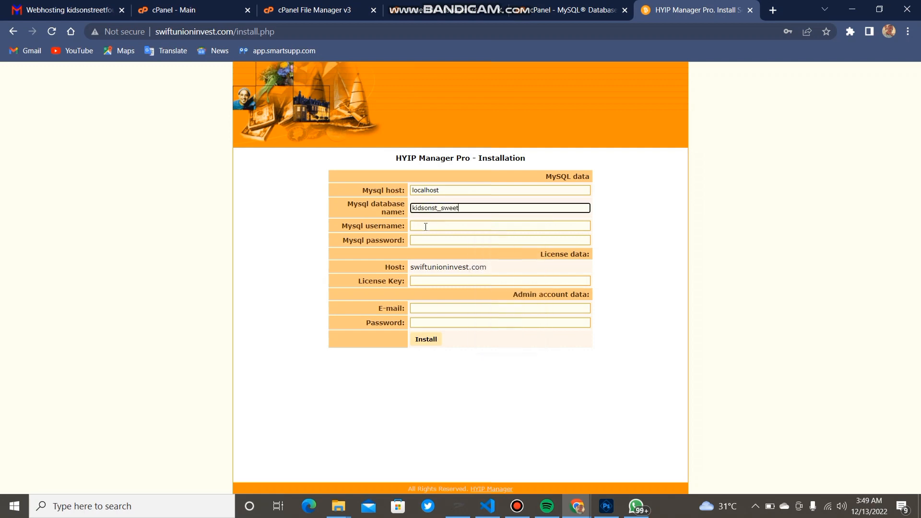
{"action": "left_click", "coordinate": [425, 226]}
{"action": "type", "text": "kidsonst_sweet"}
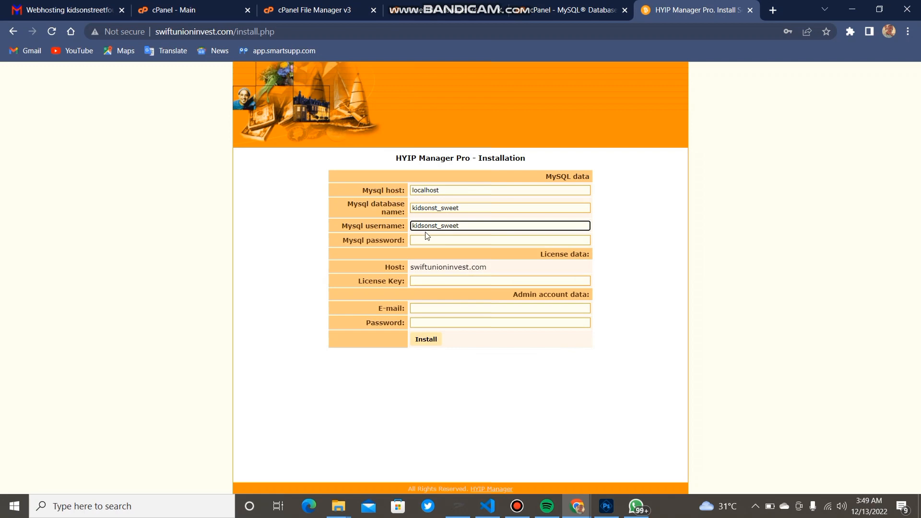
{"action": "left_click", "coordinate": [425, 240]}
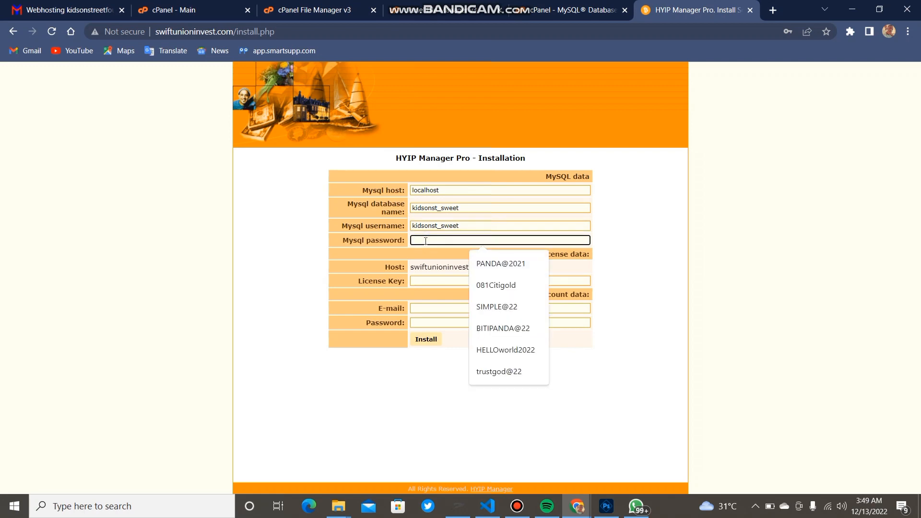
{"action": "key", "text": "ctrl+v"}
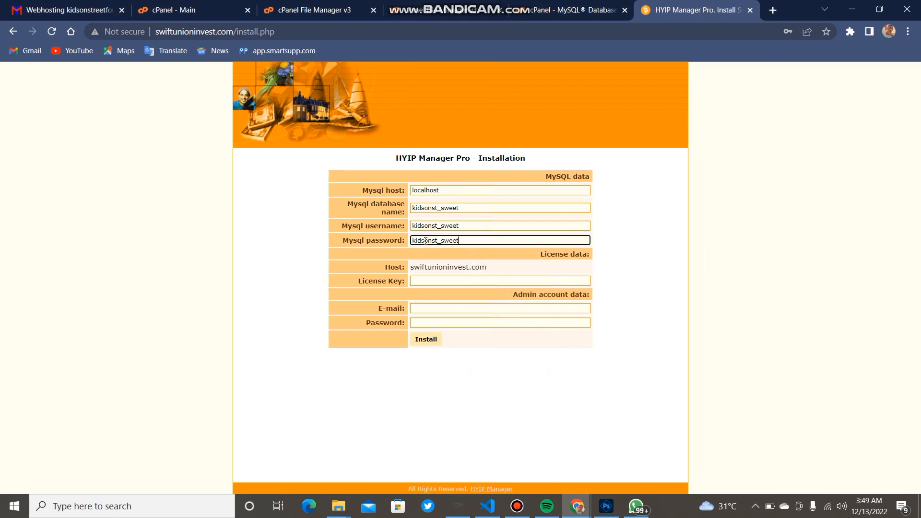
Fill in the suggested license key and type the admin e-mail address
{"action": "left_click", "coordinate": [430, 279]}
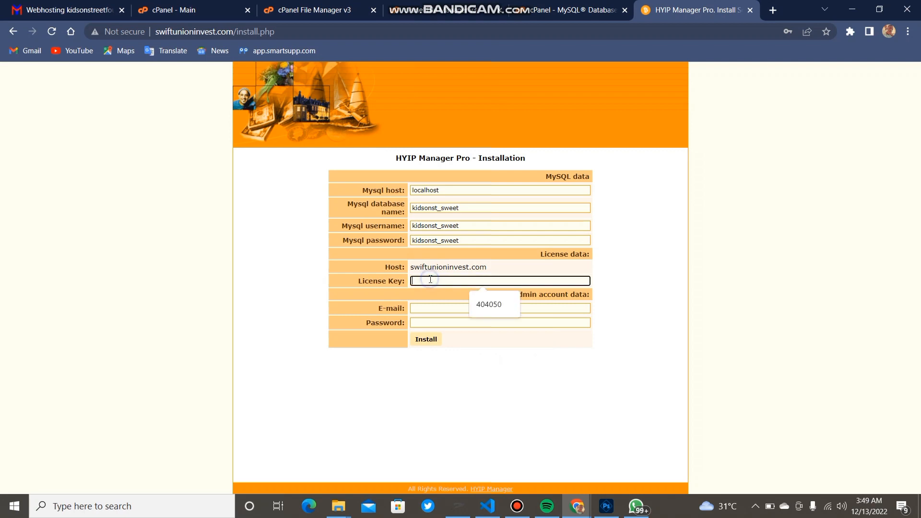
{"action": "left_click", "coordinate": [481, 305]}
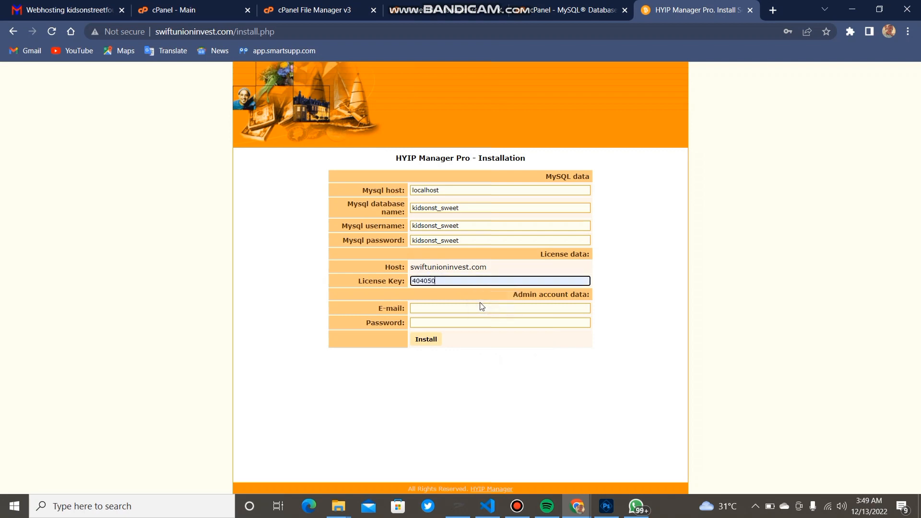
{"action": "left_click", "coordinate": [456, 309]}
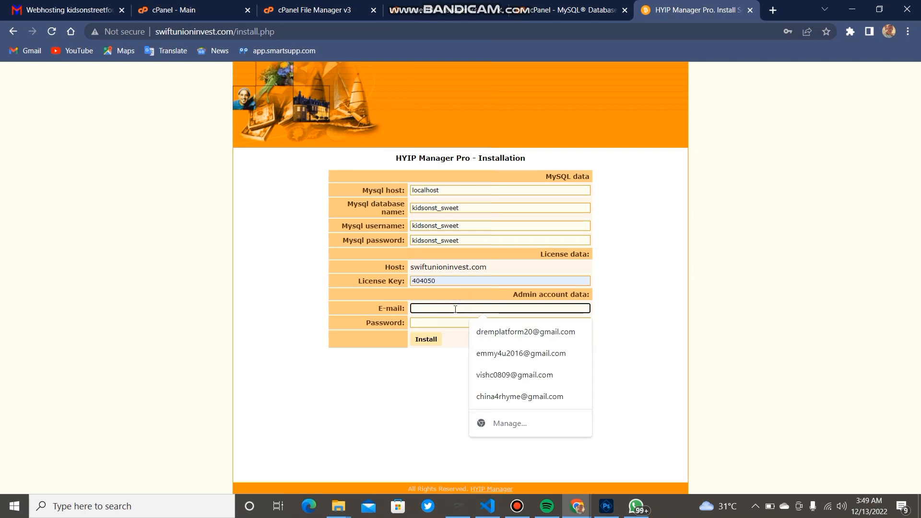
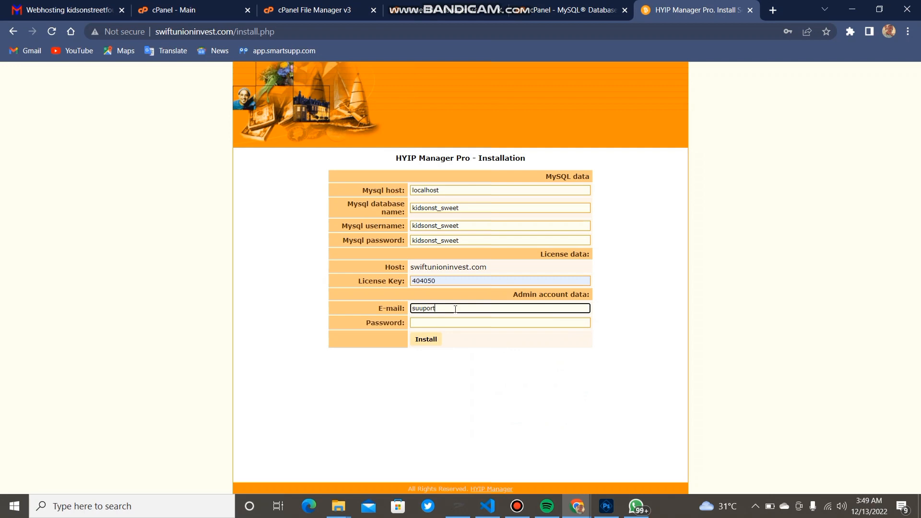
{"action": "left_click", "coordinate": [439, 322]}
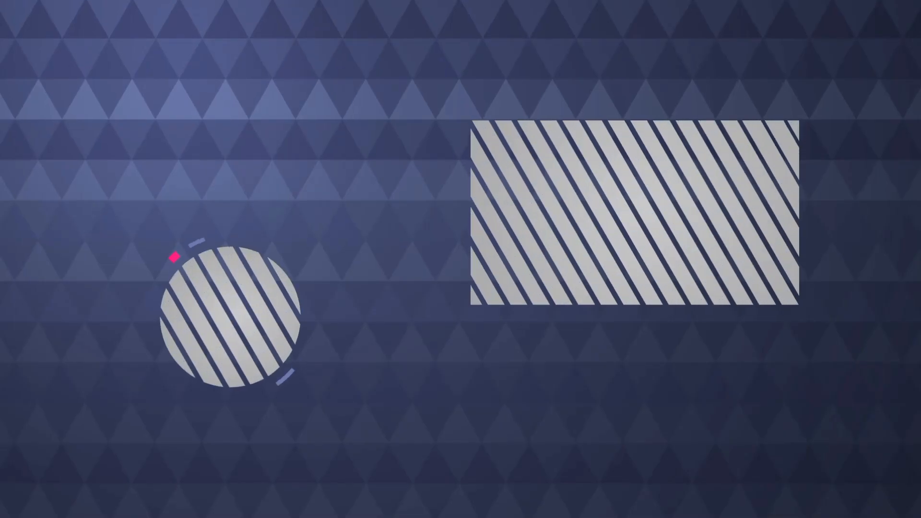